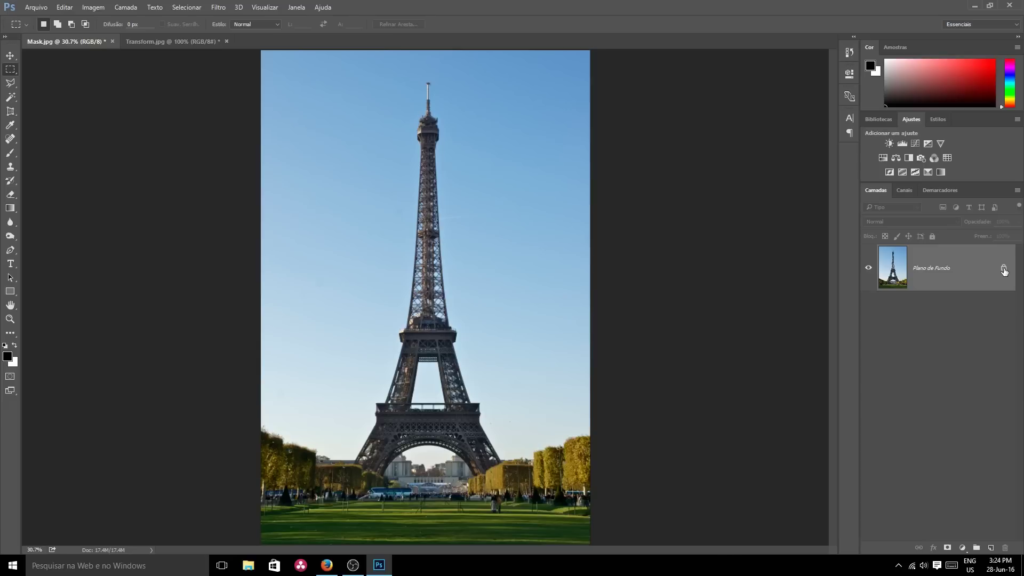
Unlock the background as Camada 0 and show the Channels panel, viewing only Vermelho
{"action": "left_click", "coordinate": [1004, 270]}
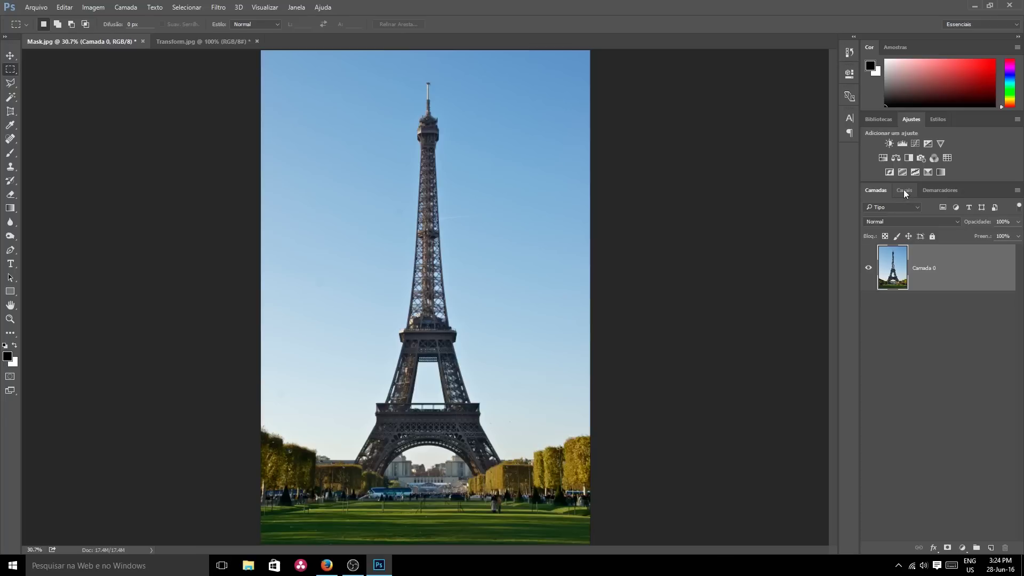
{"action": "left_click", "coordinate": [302, 8]}
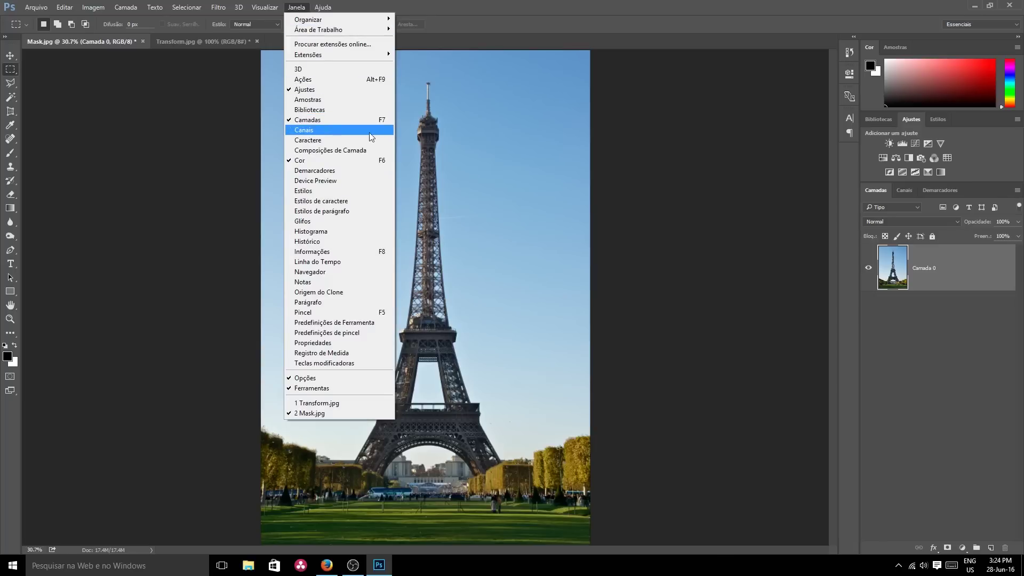
{"action": "left_click", "coordinate": [907, 191]}
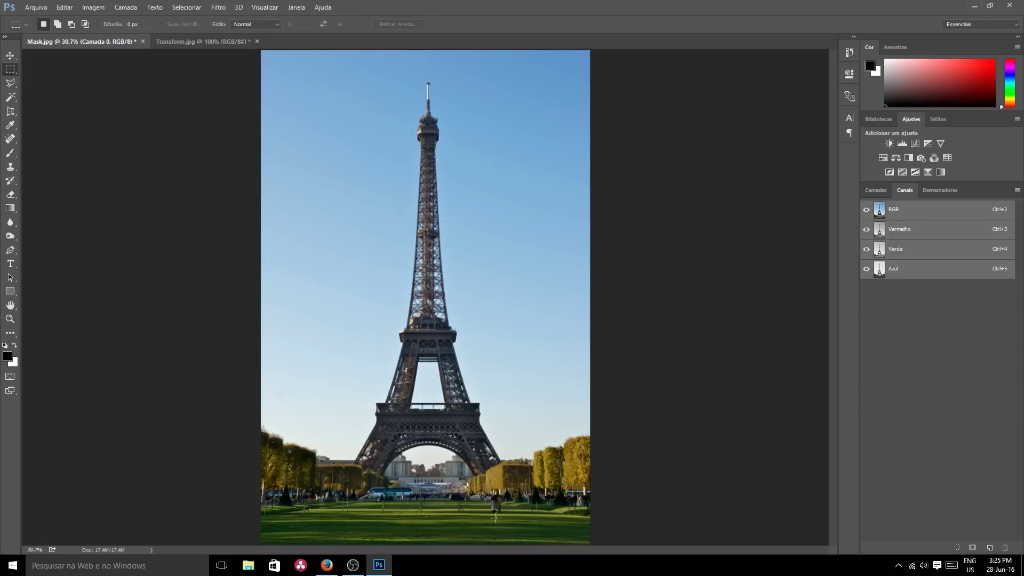
{"action": "left_click", "coordinate": [933, 234]}
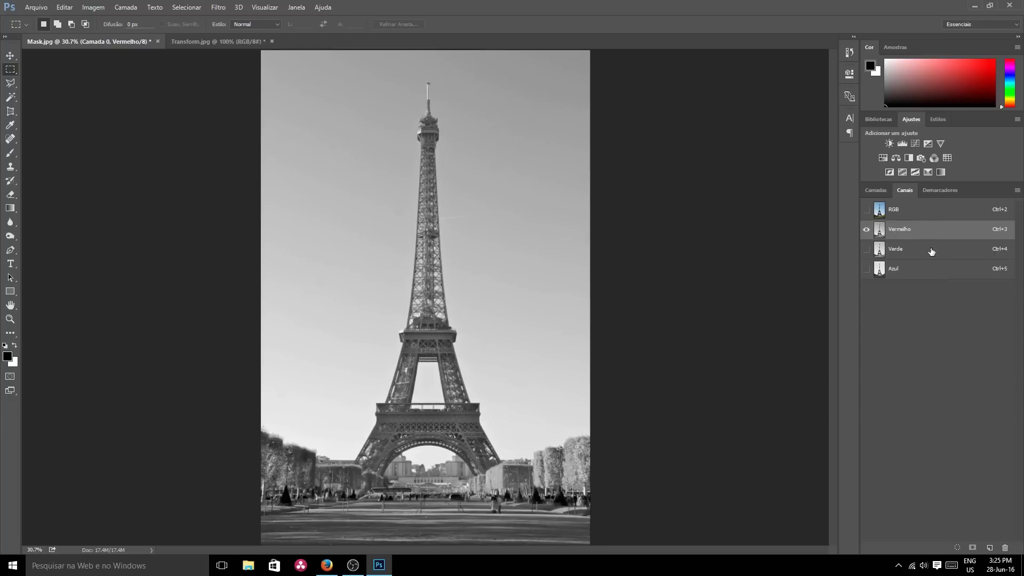
Compare the Verde and Azul channels alone, leaving Azul selected with its channel menu open
{"action": "left_click", "coordinate": [931, 251]}
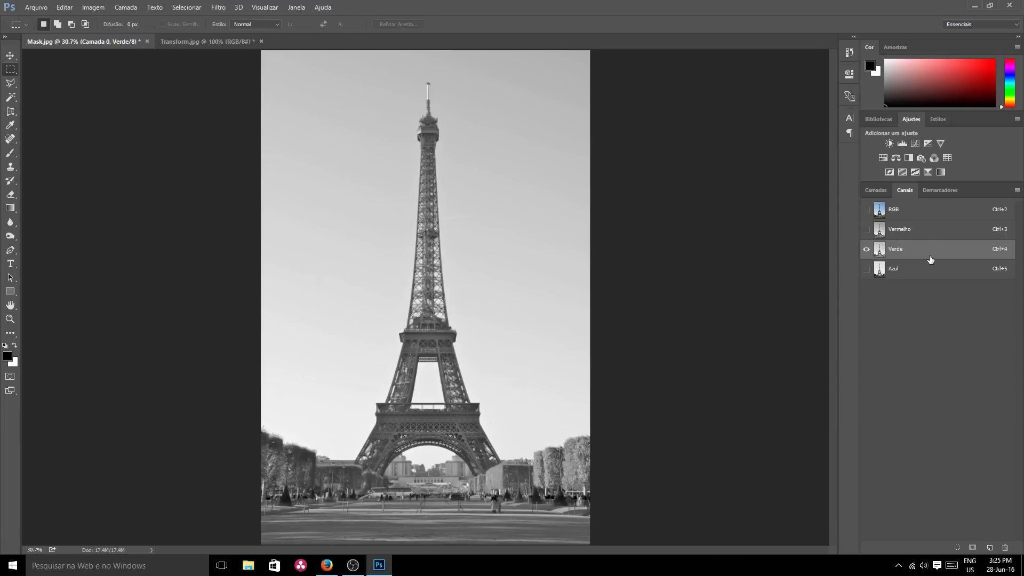
{"action": "left_click", "coordinate": [928, 274]}
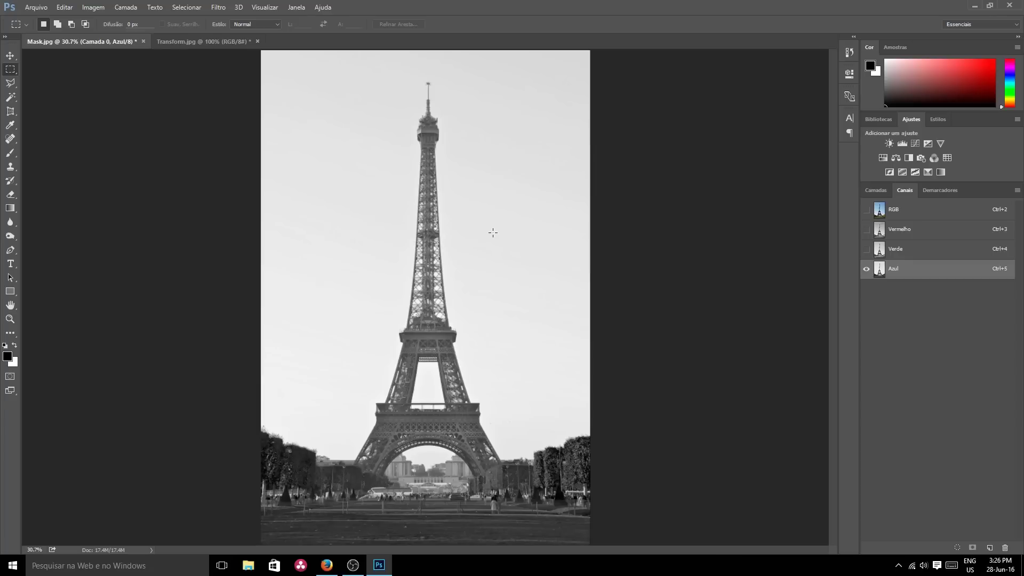
{"action": "right_click", "coordinate": [913, 272]}
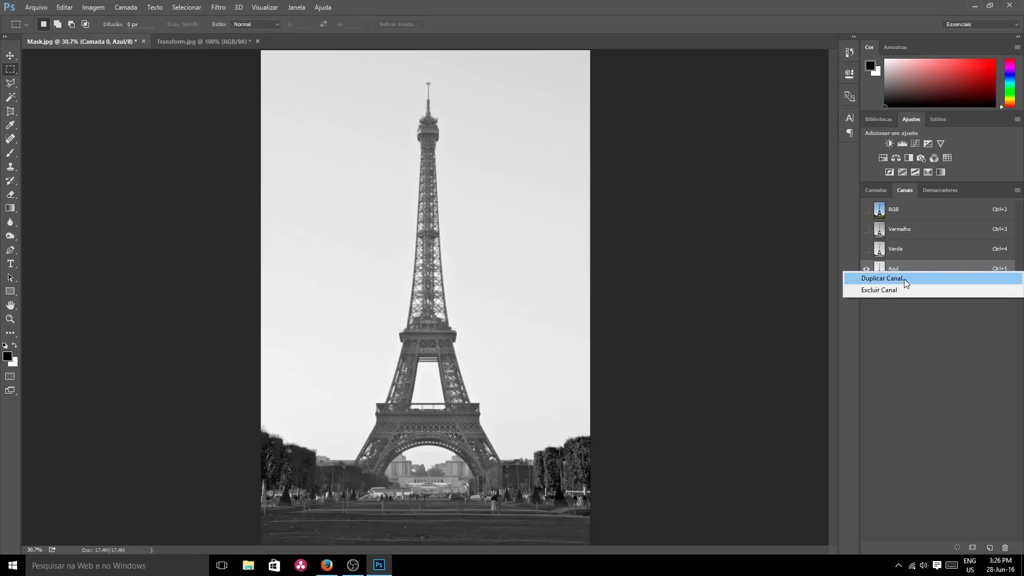
Duplicate the Azul channel as a new channel named 'Mascara'
{"action": "left_click", "coordinate": [904, 279]}
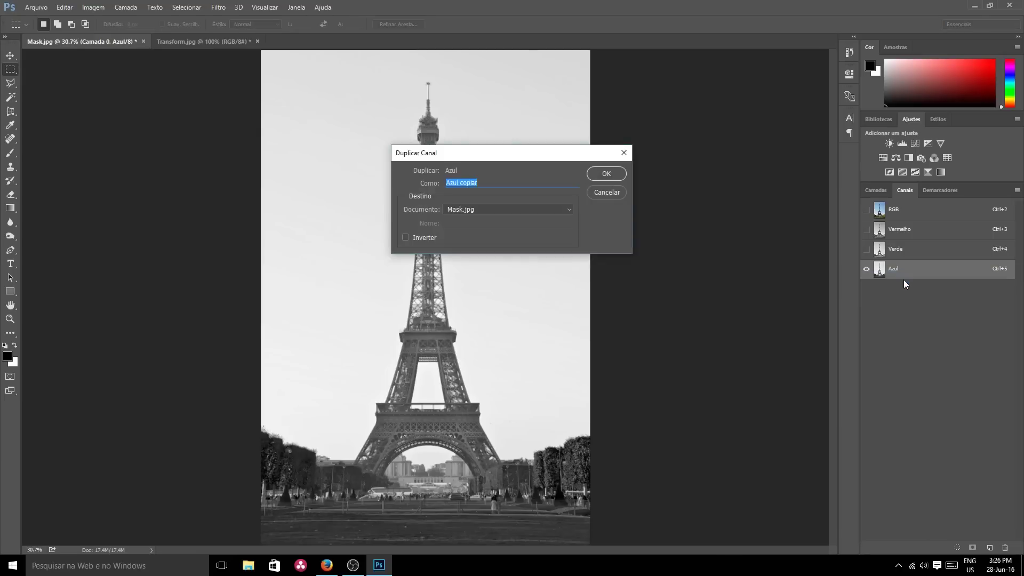
{"action": "type", "text": "Mascara"}
{"action": "left_click", "coordinate": [608, 173]}
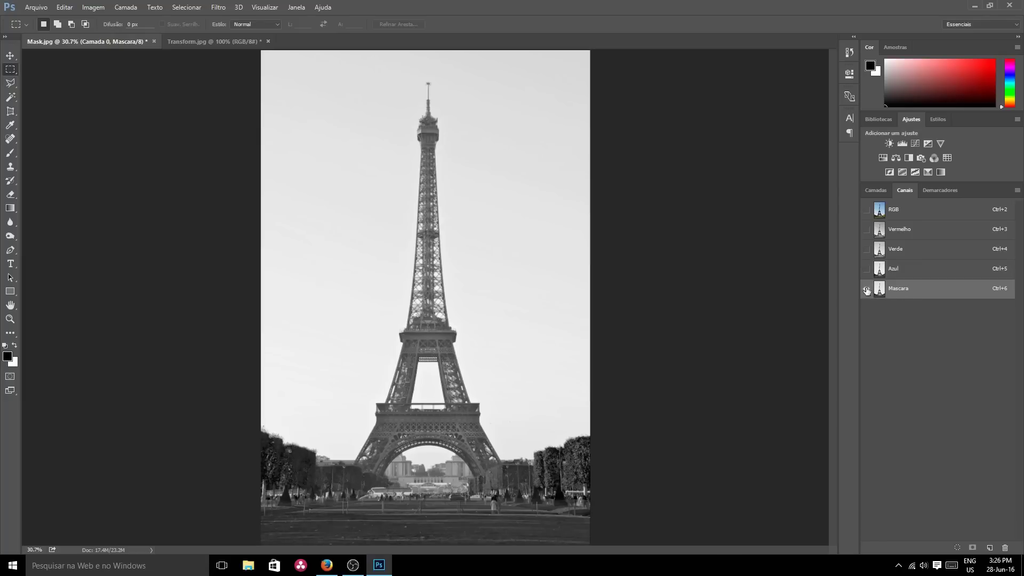
Apply Levels 98 / 1.00 / 199 to Mascara, turning the tower black against white sky
{"action": "left_click", "coordinate": [93, 7]}
{"action": "mouse_move", "coordinate": [152, 34]}
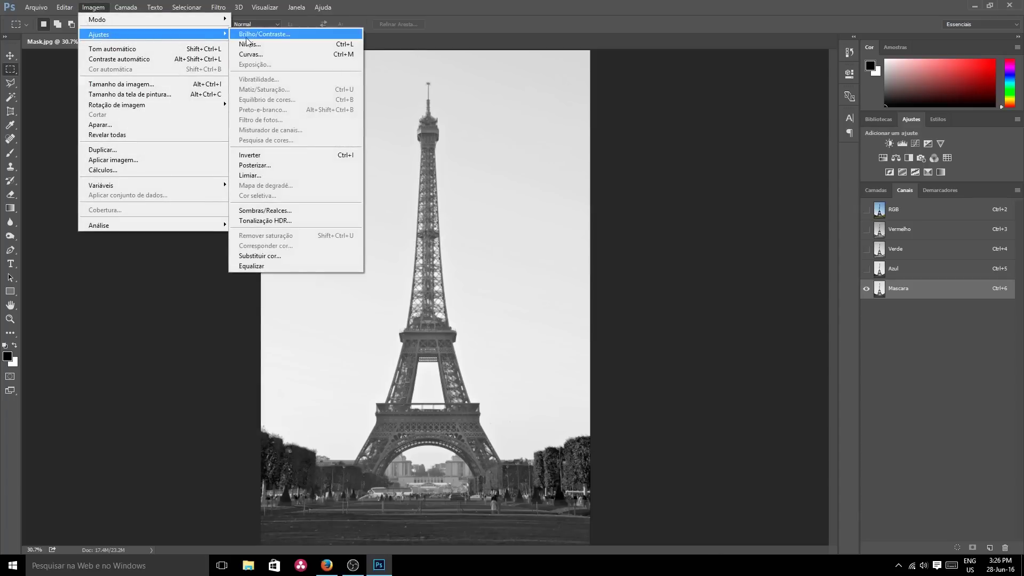
{"action": "left_click", "coordinate": [277, 49]}
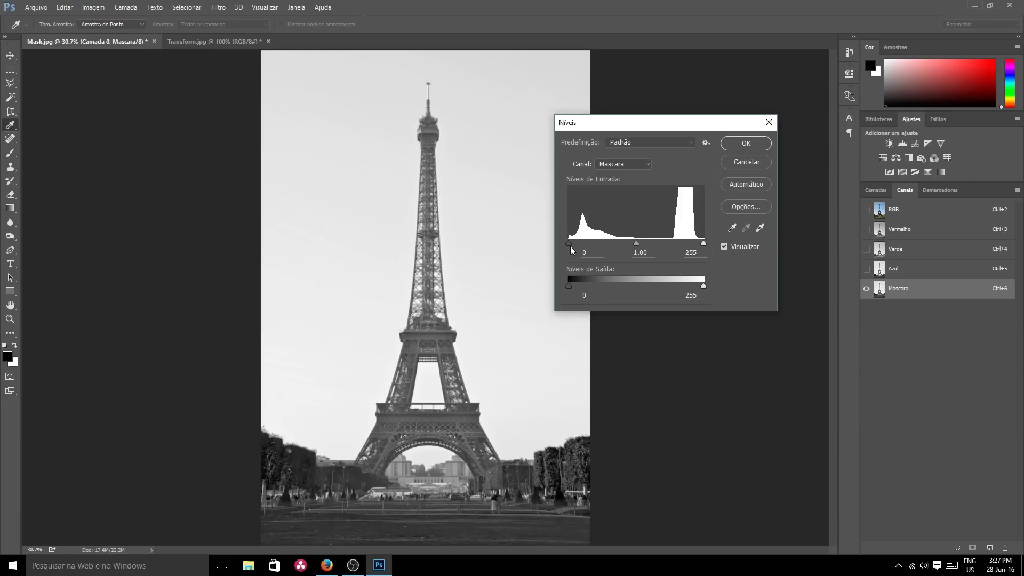
{"action": "left_click_drag", "start_coordinate": [572, 244], "coordinate": [620, 242]}
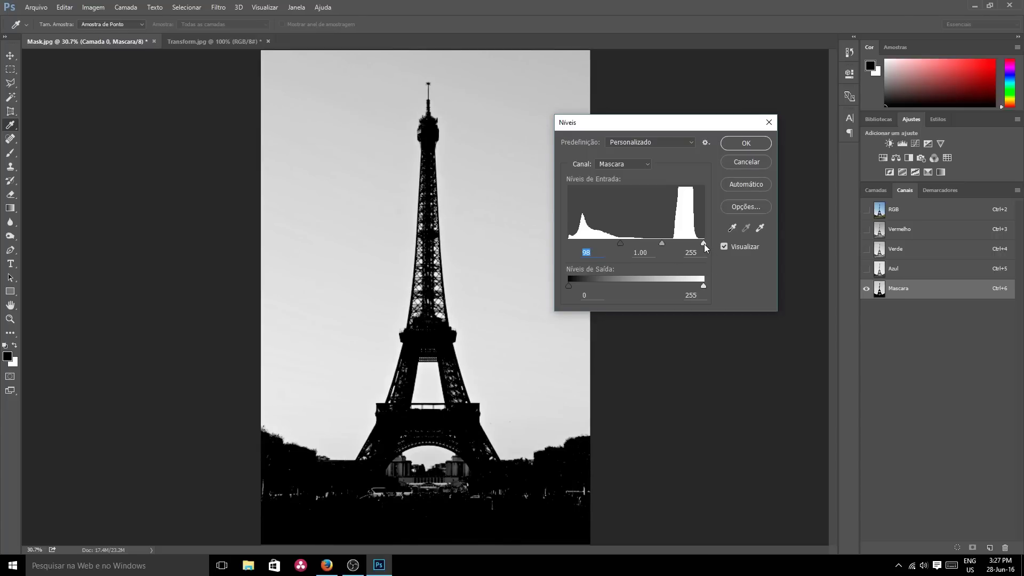
{"action": "left_click_drag", "start_coordinate": [703, 244], "coordinate": [679, 242]}
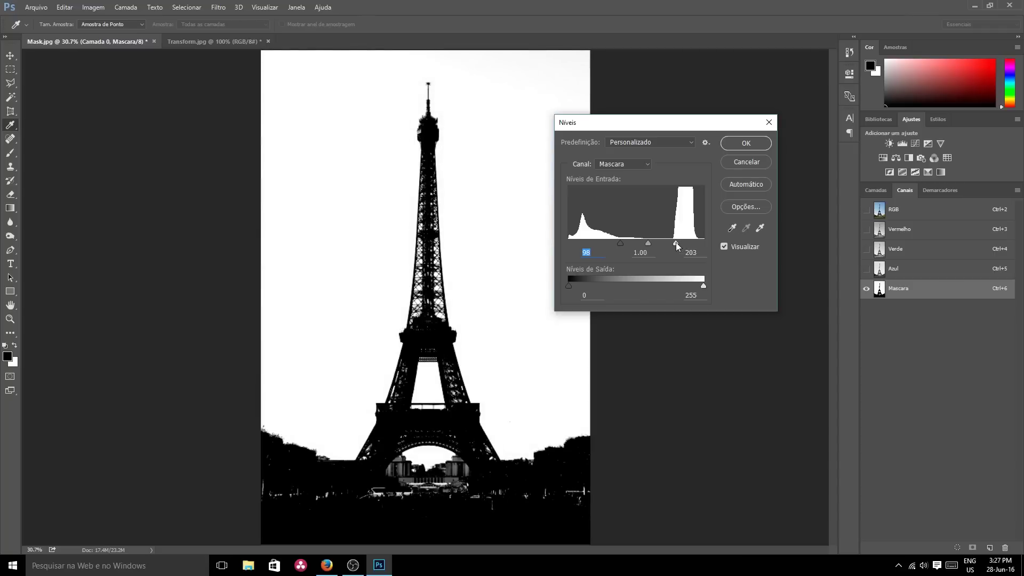
{"action": "left_click_drag", "start_coordinate": [673, 242], "coordinate": [674, 242]}
{"action": "left_click", "coordinate": [752, 142]}
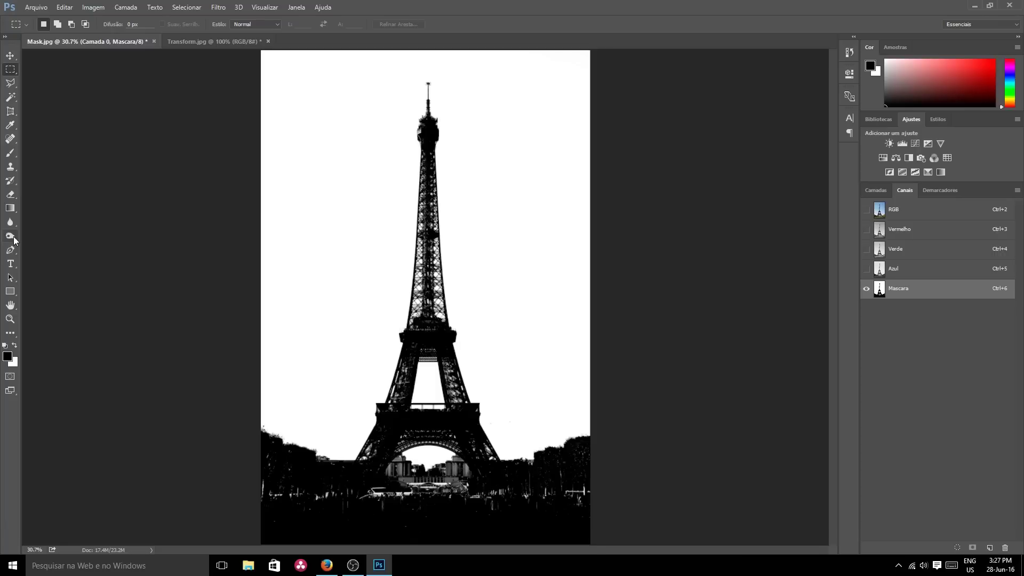
Select the Burn tool with its tonal range kept on Sombras
{"action": "left_click", "coordinate": [13, 237]}
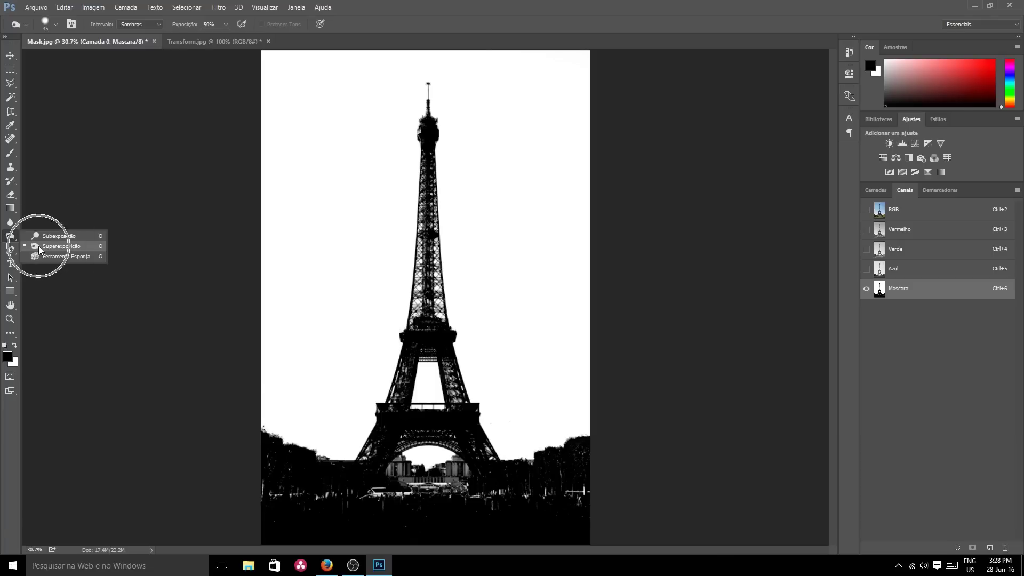
{"action": "left_click", "coordinate": [39, 245]}
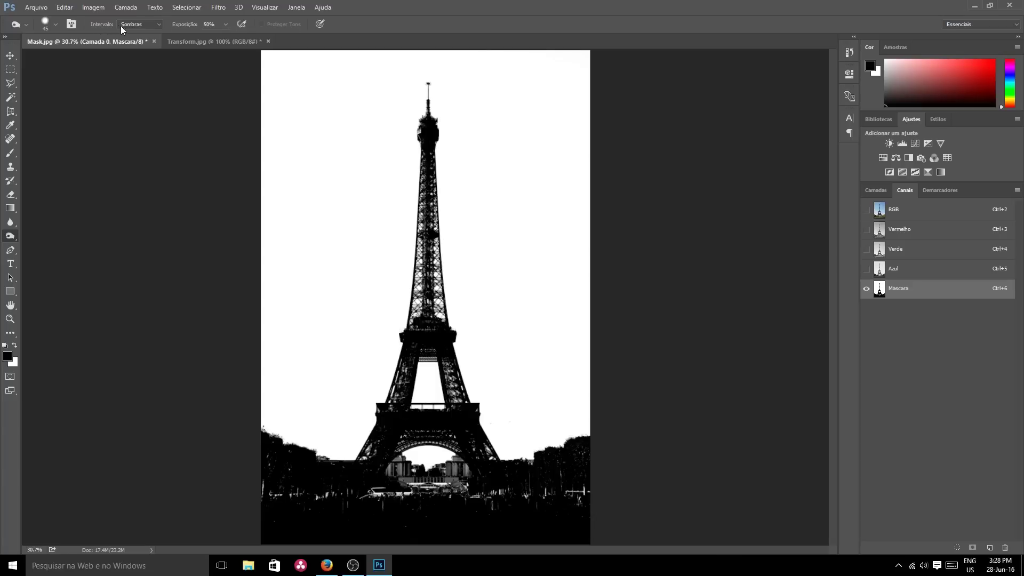
{"action": "left_click", "coordinate": [159, 25]}
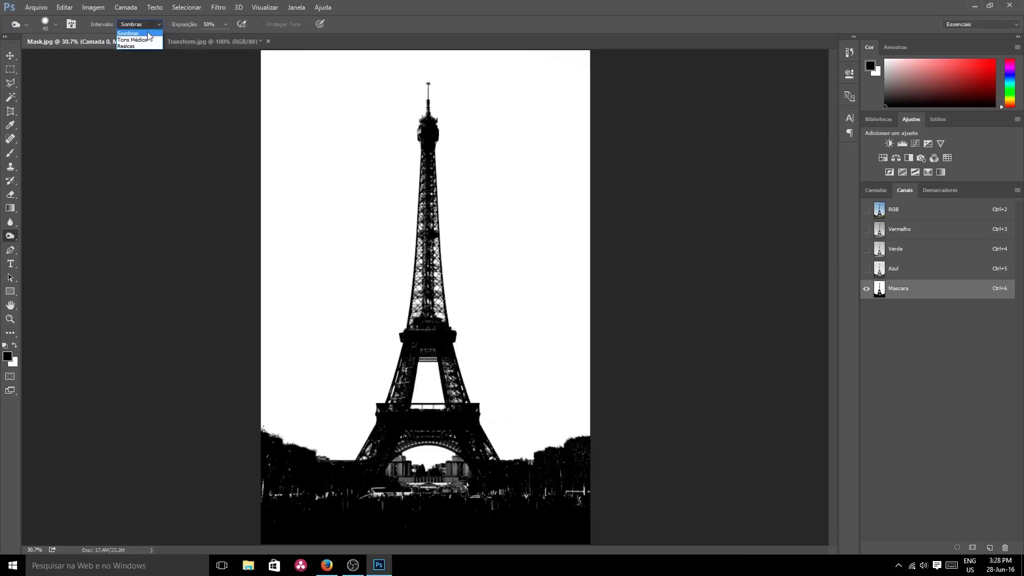
{"action": "left_click", "coordinate": [148, 36]}
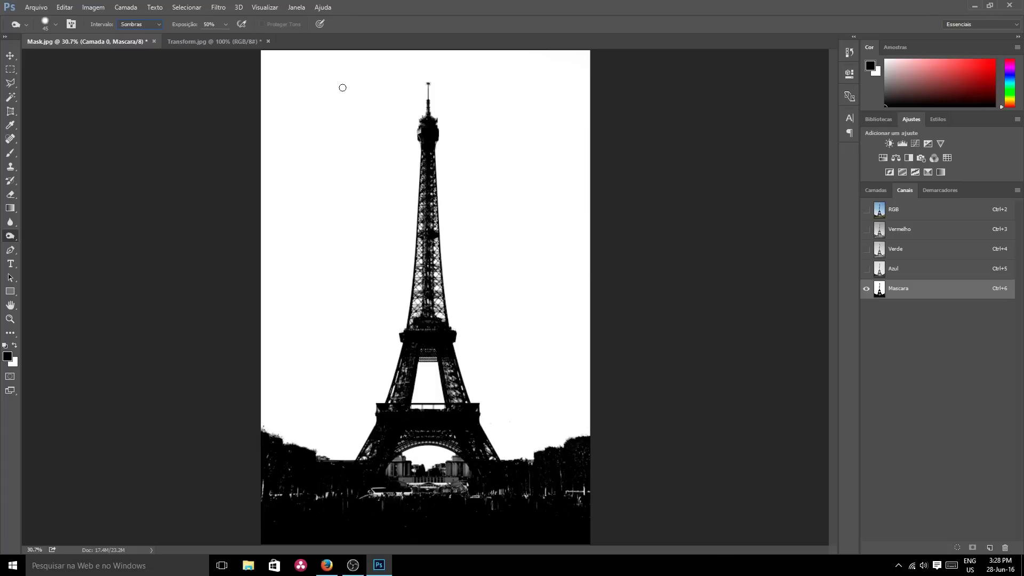
{"action": "left_click", "coordinate": [157, 24]}
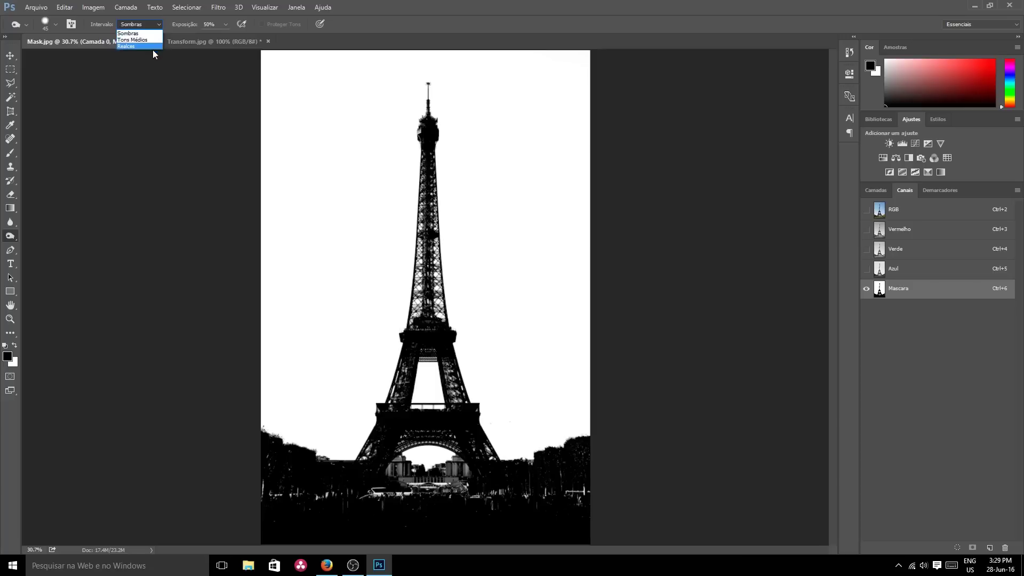
{"action": "left_click", "coordinate": [144, 33]}
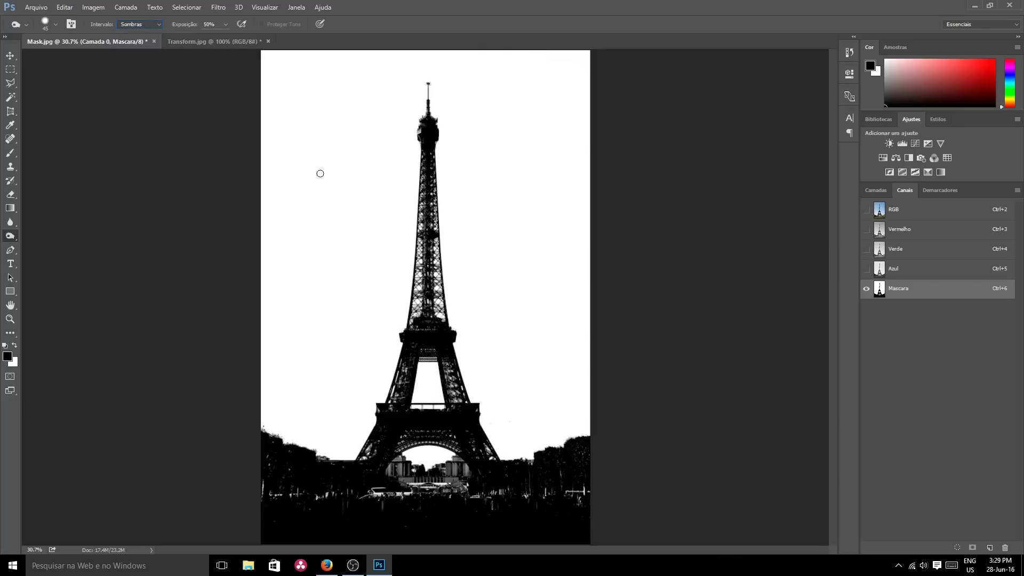
Resize the burn brush to 175 px, then enlarge it to about 716 px
{"action": "left_click", "coordinate": [57, 24]}
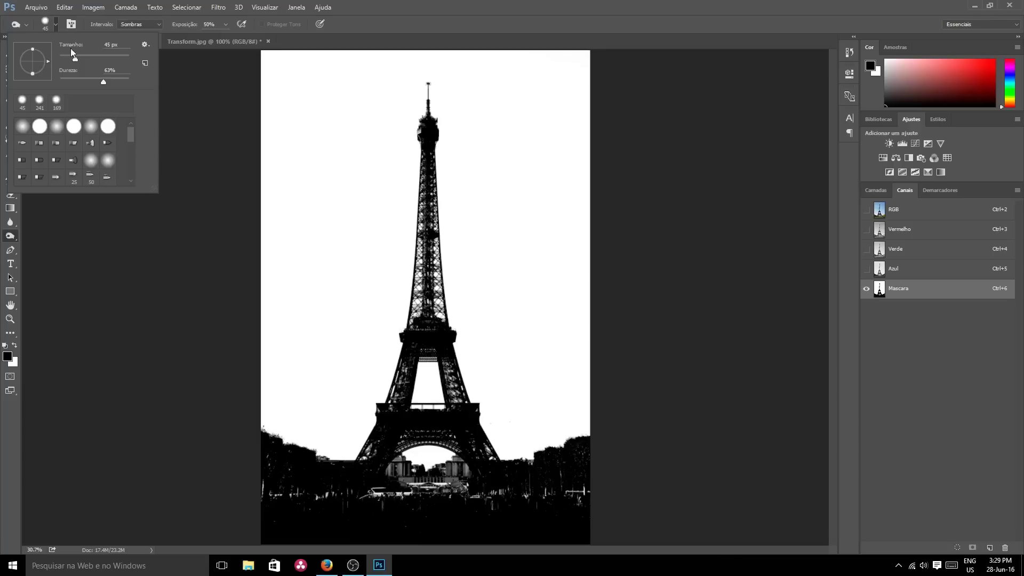
{"action": "left_click_drag", "start_coordinate": [75, 60], "coordinate": [73, 60]}
{"action": "left_click", "coordinate": [391, 236]}
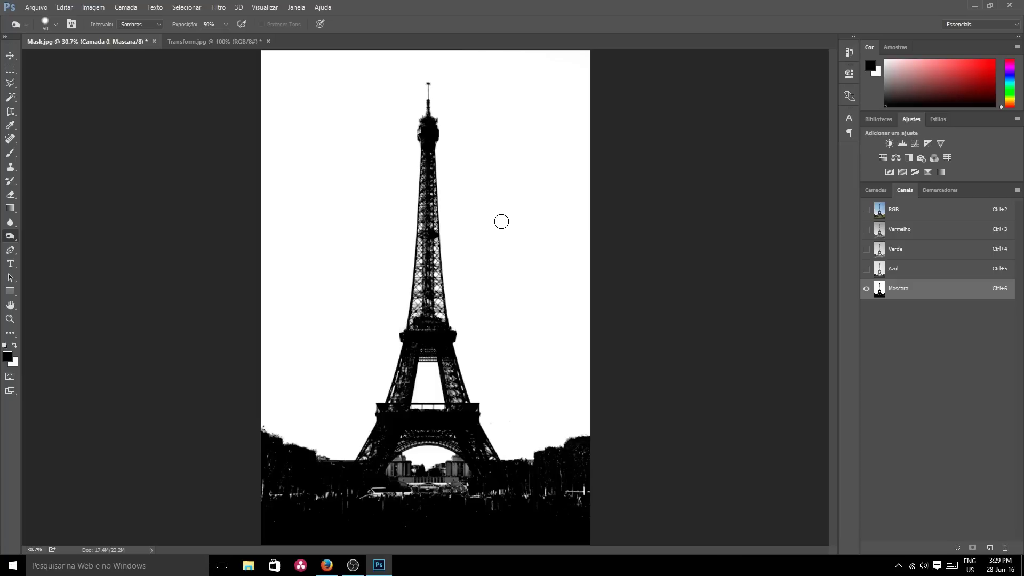
{"action": "key", "text": "bracketright"}
{"action": "key", "text": "bracketright"}
{"action": "key", "text": "bracketright"}
{"action": "key", "text": "bracketright"}
{"action": "key", "text": "bracketright"}
{"action": "key", "text": "bracketright"}
{"action": "key", "text": "bracketright"}
{"action": "key", "text": "bracketleft"}
{"action": "key", "text": "bracketleft"}
{"action": "key", "text": "bracketleft"}
{"action": "key", "text": "bracketleft"}
{"action": "mouse_move", "coordinate": [503, 265]}
{"action": "left_mouse_down"}
{"action": "mouse_move", "coordinate": [550, 270]}
{"action": "mouse_move", "coordinate": [488, 270]}
{"action": "mouse_move", "coordinate": [523, 270]}
{"action": "mouse_move", "coordinate": [511, 271]}
{"action": "mouse_move", "coordinate": [506, 252]}
{"action": "mouse_move", "coordinate": [505, 138]}
{"action": "mouse_move", "coordinate": [514, 367]}
{"action": "mouse_move", "coordinate": [526, 363]}
{"action": "left_mouse_up"}
Burn the tower black from spire to upper deck, then switch to the Brush tool
{"action": "mouse_move", "coordinate": [425, 99]}
{"action": "left_mouse_down"}
{"action": "mouse_move", "coordinate": [418, 142]}
{"action": "mouse_move", "coordinate": [422, 154]}
{"action": "mouse_move", "coordinate": [425, 110]}
{"action": "mouse_move", "coordinate": [437, 217]}
{"action": "mouse_move", "coordinate": [422, 359]}
{"action": "mouse_move", "coordinate": [386, 435]}
{"action": "mouse_move", "coordinate": [370, 436]}
{"action": "mouse_move", "coordinate": [403, 444]}
{"action": "mouse_move", "coordinate": [427, 355]}
{"action": "mouse_move", "coordinate": [464, 400]}
{"action": "mouse_move", "coordinate": [457, 365]}
{"action": "mouse_move", "coordinate": [481, 426]}
{"action": "mouse_move", "coordinate": [434, 473]}
{"action": "mouse_move", "coordinate": [469, 487]}
{"action": "mouse_move", "coordinate": [377, 487]}
{"action": "mouse_move", "coordinate": [368, 475]}
{"action": "mouse_move", "coordinate": [416, 473]}
{"action": "mouse_move", "coordinate": [434, 475]}
{"action": "mouse_move", "coordinate": [291, 484]}
{"action": "mouse_move", "coordinate": [457, 485]}
{"action": "mouse_move", "coordinate": [402, 494]}
{"action": "mouse_move", "coordinate": [390, 487]}
{"action": "mouse_move", "coordinate": [612, 487]}
{"action": "mouse_move", "coordinate": [530, 514]}
{"action": "mouse_move", "coordinate": [569, 465]}
{"action": "mouse_move", "coordinate": [475, 526]}
{"action": "mouse_move", "coordinate": [393, 484]}
{"action": "mouse_move", "coordinate": [407, 505]}
{"action": "mouse_move", "coordinate": [240, 484]}
{"action": "mouse_move", "coordinate": [498, 485]}
{"action": "mouse_move", "coordinate": [251, 482]}
{"action": "mouse_move", "coordinate": [256, 469]}
{"action": "mouse_move", "coordinate": [361, 487]}
{"action": "mouse_move", "coordinate": [539, 490]}
{"action": "mouse_move", "coordinate": [560, 476]}
{"action": "mouse_move", "coordinate": [393, 480]}
{"action": "mouse_move", "coordinate": [616, 473]}
{"action": "left_mouse_up"}
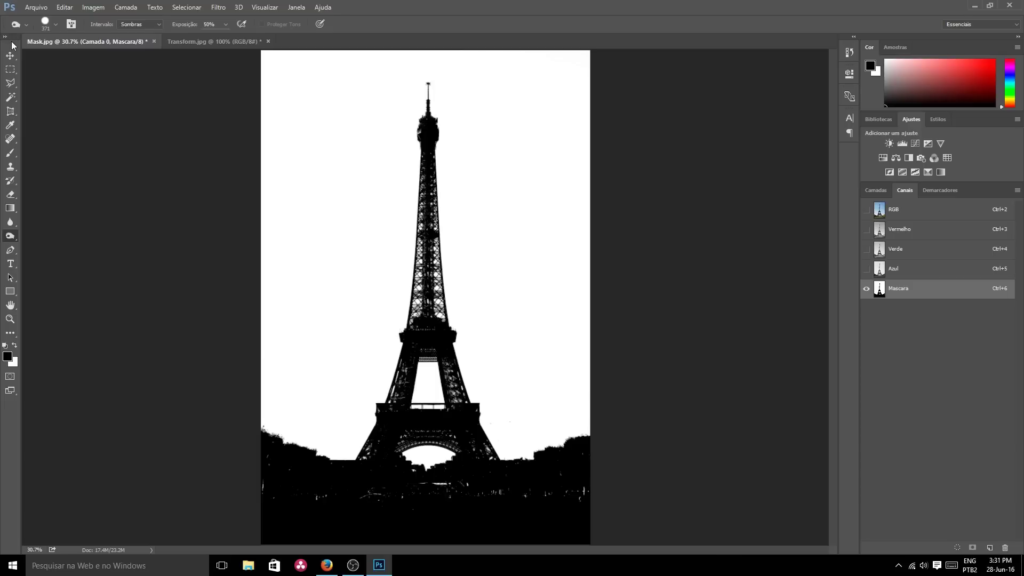
{"action": "left_click", "coordinate": [12, 155]}
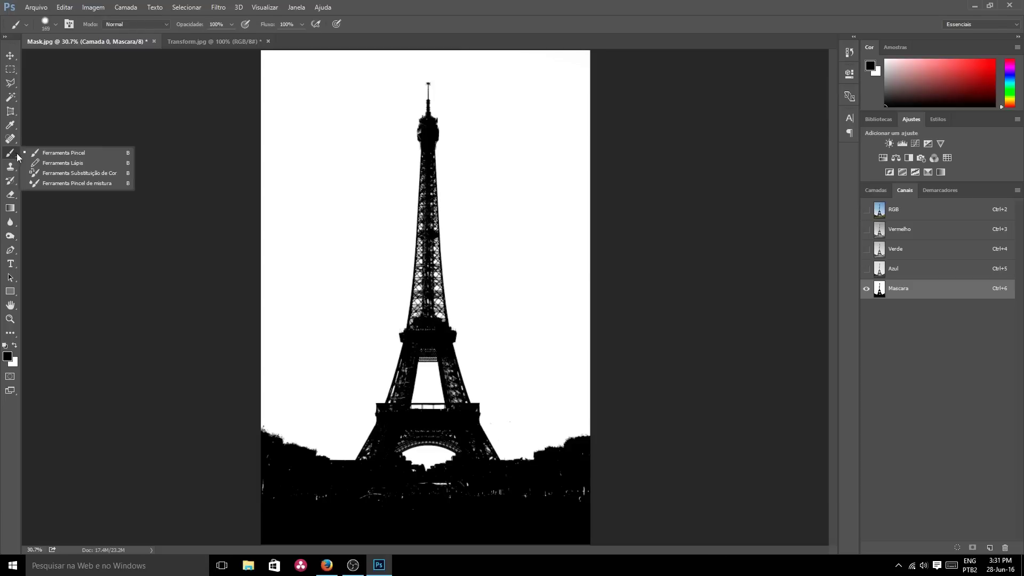
Set up the regular brush with pure black foreground at about 280 px
{"action": "left_click", "coordinate": [87, 155]}
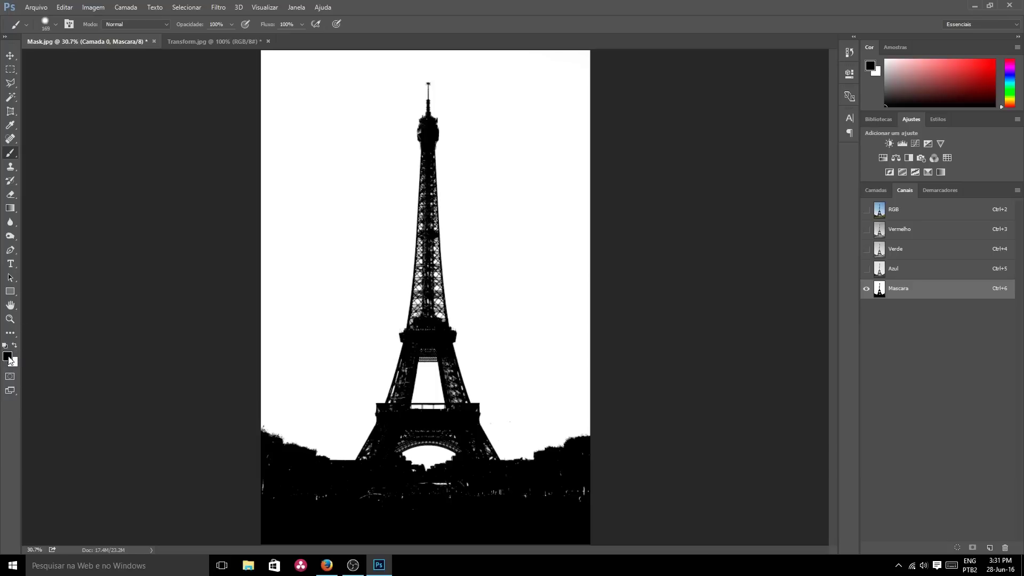
{"action": "left_click", "coordinate": [7, 356]}
{"action": "left_click_drag", "start_coordinate": [377, 261], "coordinate": [369, 283]}
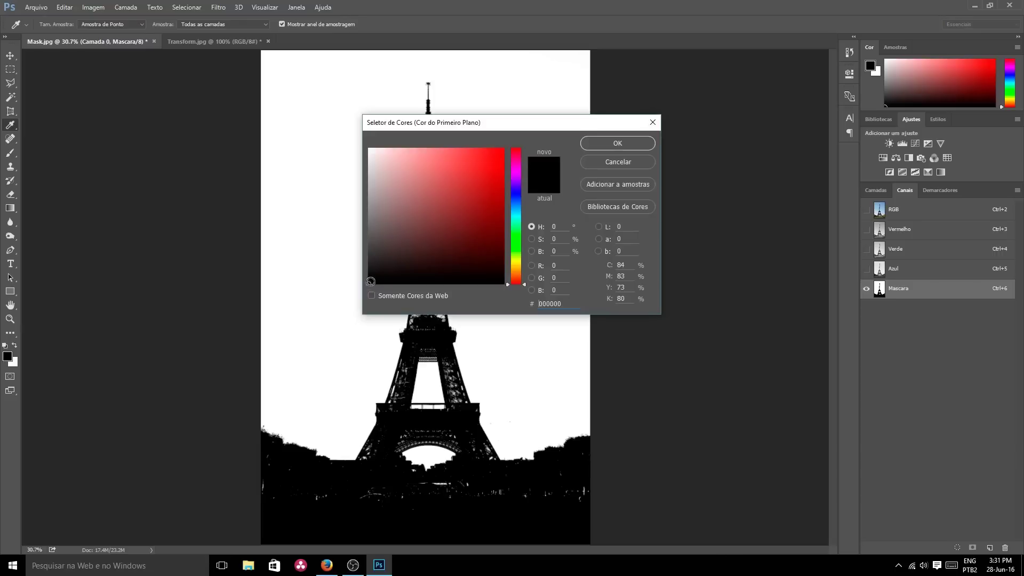
{"action": "left_click", "coordinate": [554, 309]}
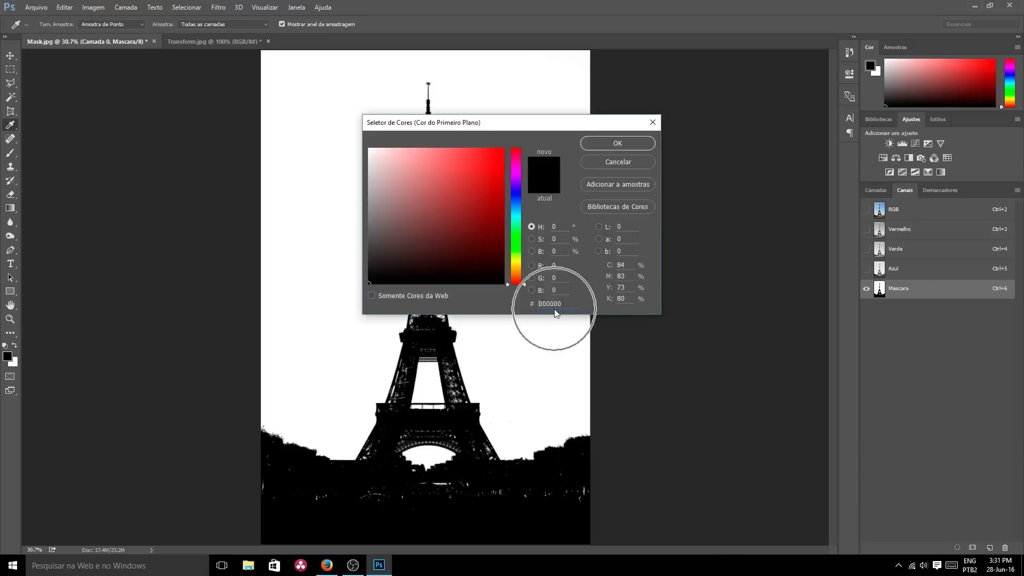
{"action": "left_click", "coordinate": [555, 308]}
{"action": "left_click", "coordinate": [606, 141]}
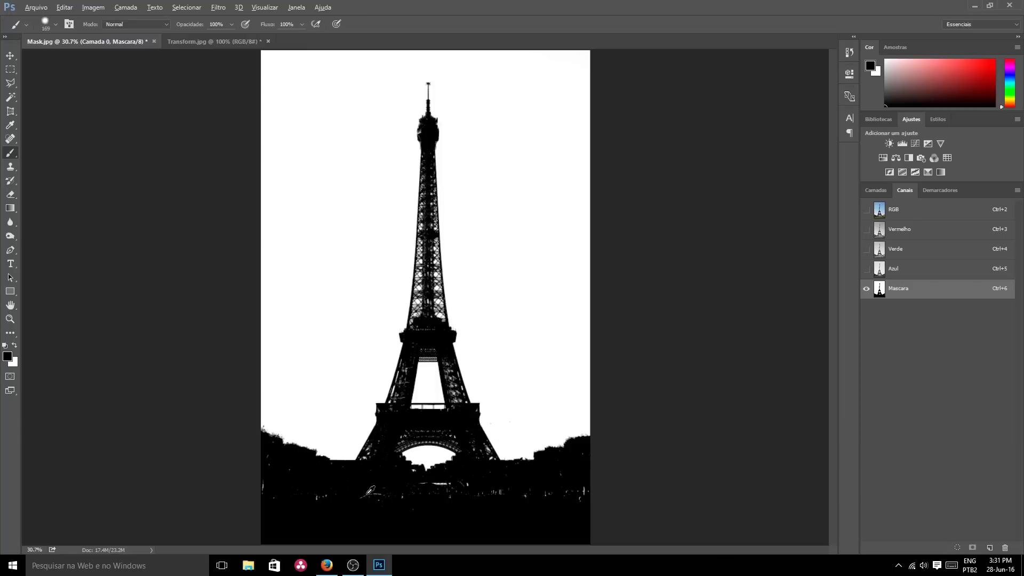
{"action": "left_click_drag", "start_coordinate": [370, 485], "coordinate": [378, 498]}
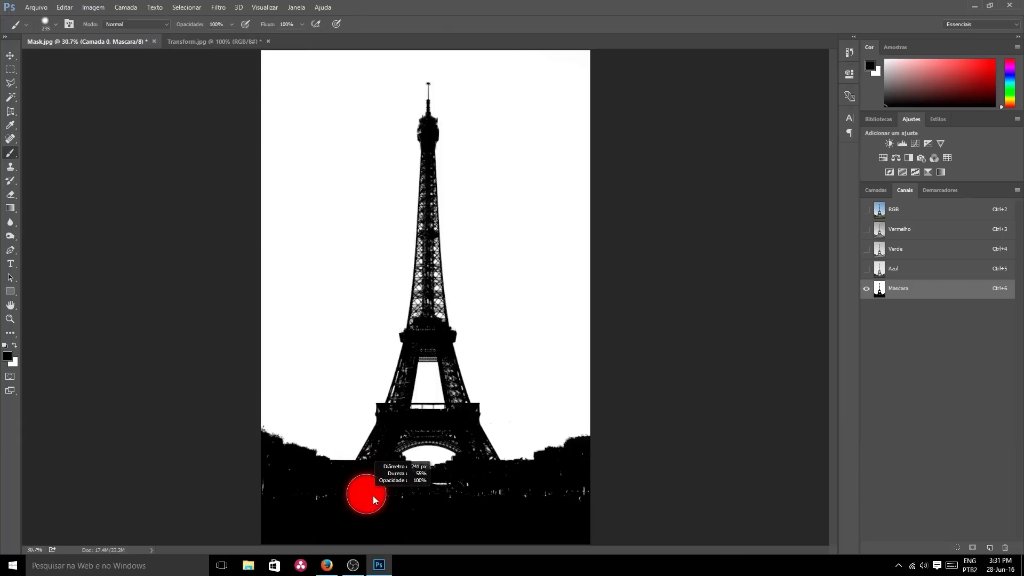
{"action": "mouse_move", "coordinate": [379, 498]}
{"action": "left_mouse_down"}
{"action": "mouse_move", "coordinate": [278, 462]}
{"action": "mouse_move", "coordinate": [395, 481]}
{"action": "mouse_move", "coordinate": [411, 473]}
{"action": "mouse_move", "coordinate": [453, 503]}
{"action": "mouse_move", "coordinate": [464, 487]}
{"action": "mouse_move", "coordinate": [576, 482]}
{"action": "mouse_move", "coordinate": [581, 461]}
{"action": "mouse_move", "coordinate": [498, 480]}
{"action": "mouse_move", "coordinate": [496, 517]}
{"action": "left_mouse_up"}
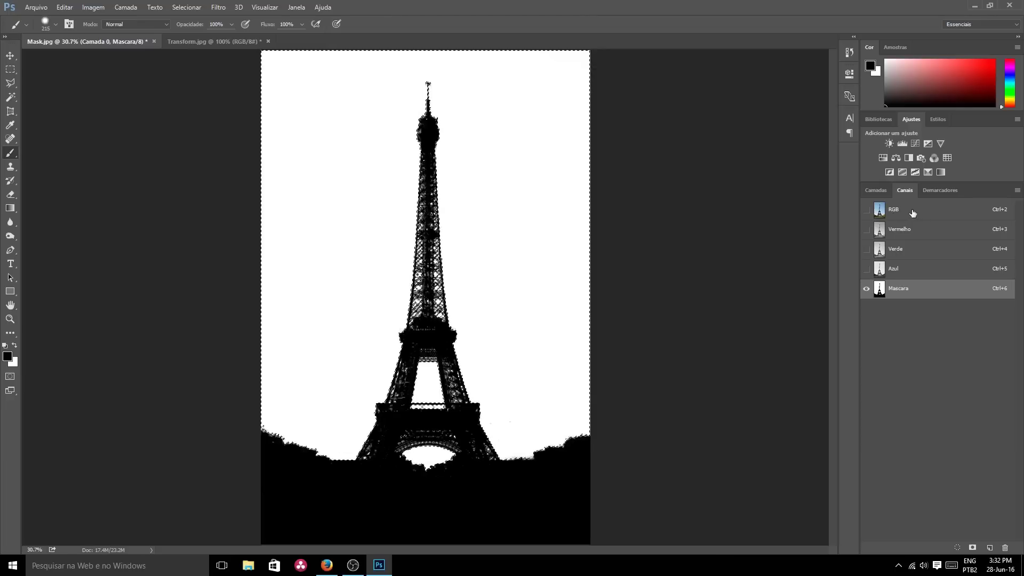
Return to the RGB composite and Layers panel, then invert the selection to cover the tower
{"action": "left_click", "coordinate": [876, 190]}
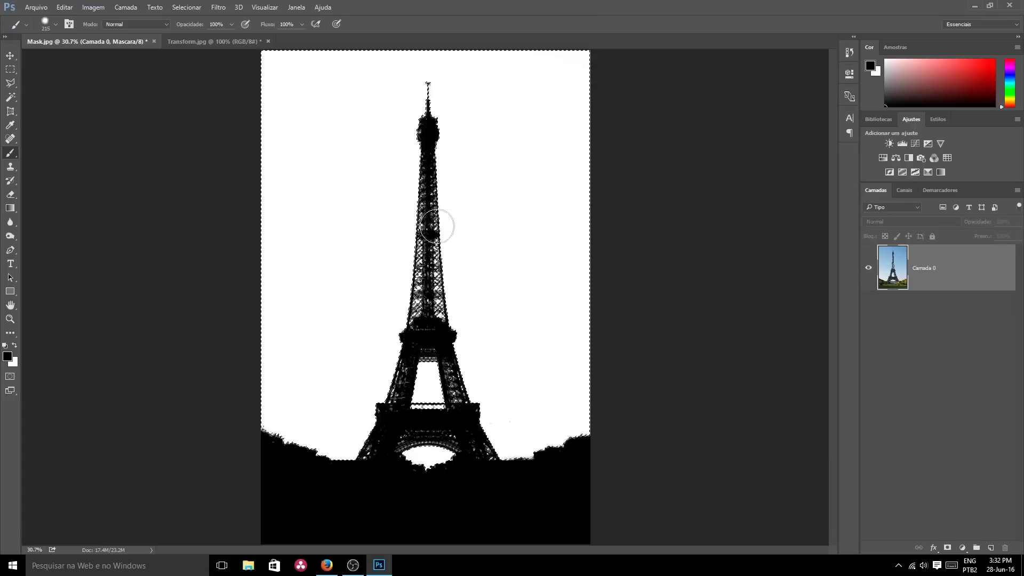
{"action": "left_click", "coordinate": [911, 190]}
{"action": "left_click", "coordinate": [916, 212]}
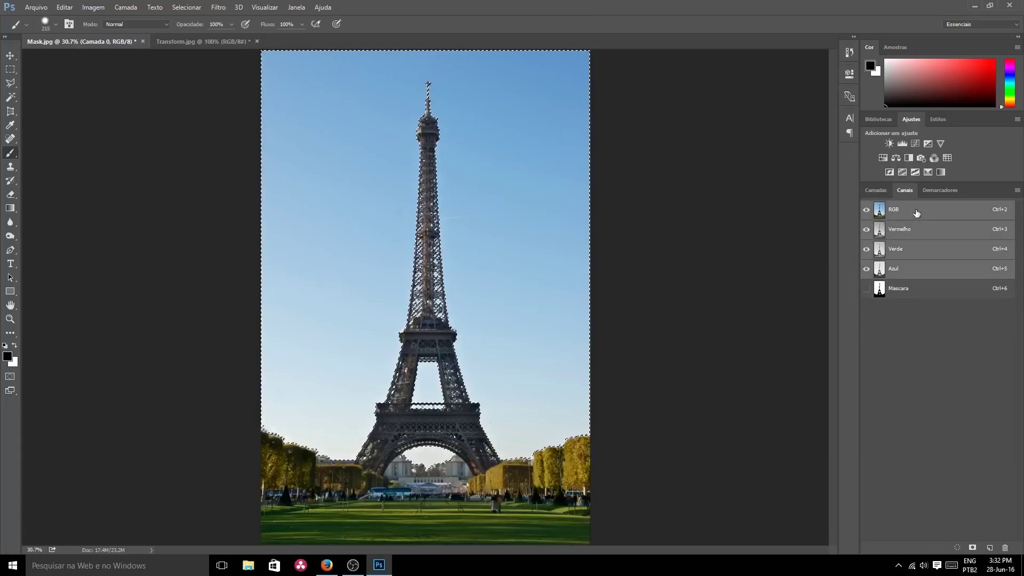
{"action": "left_click", "coordinate": [875, 191]}
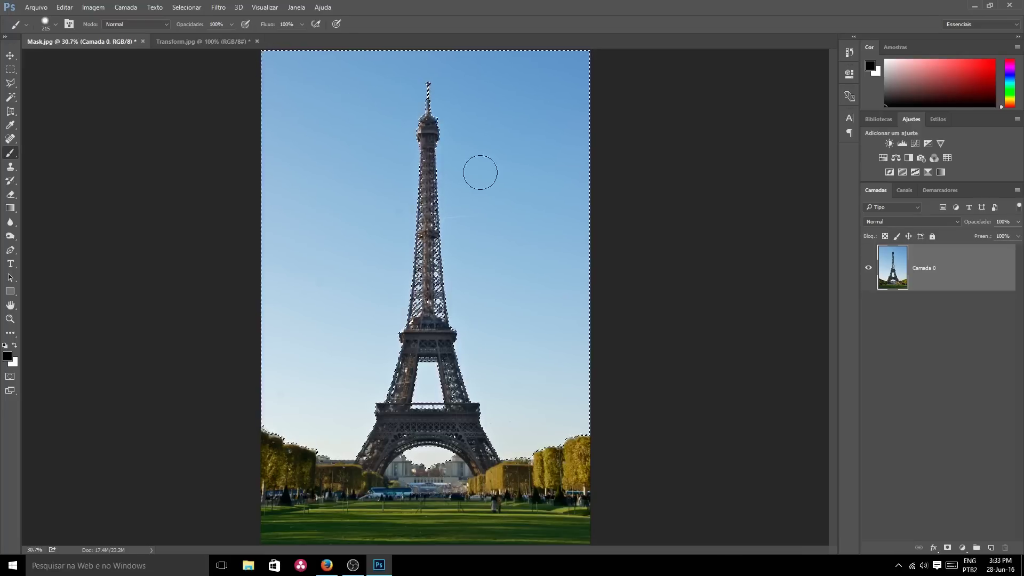
{"action": "left_click", "coordinate": [195, 9]}
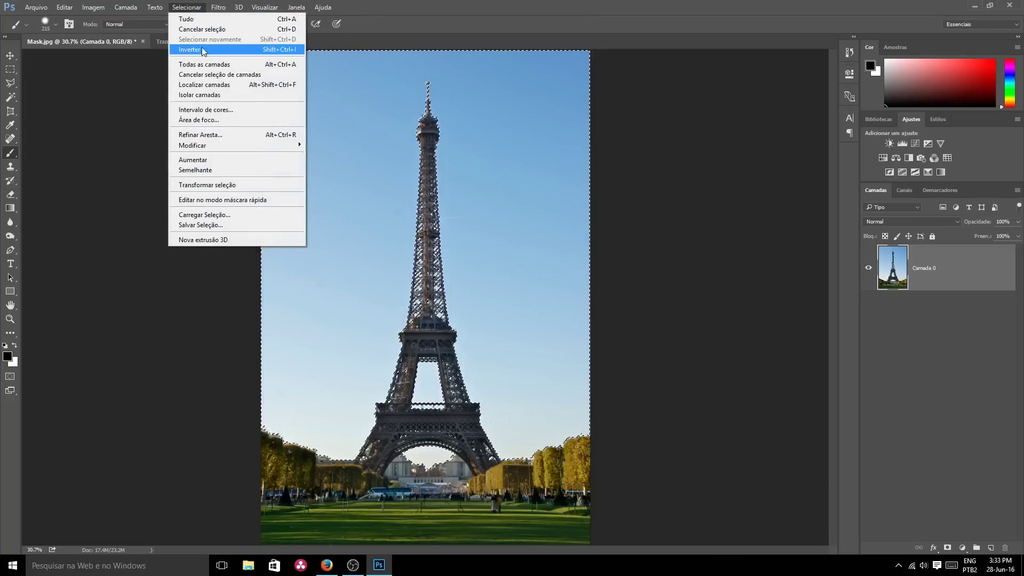
{"action": "left_click", "coordinate": [275, 49]}
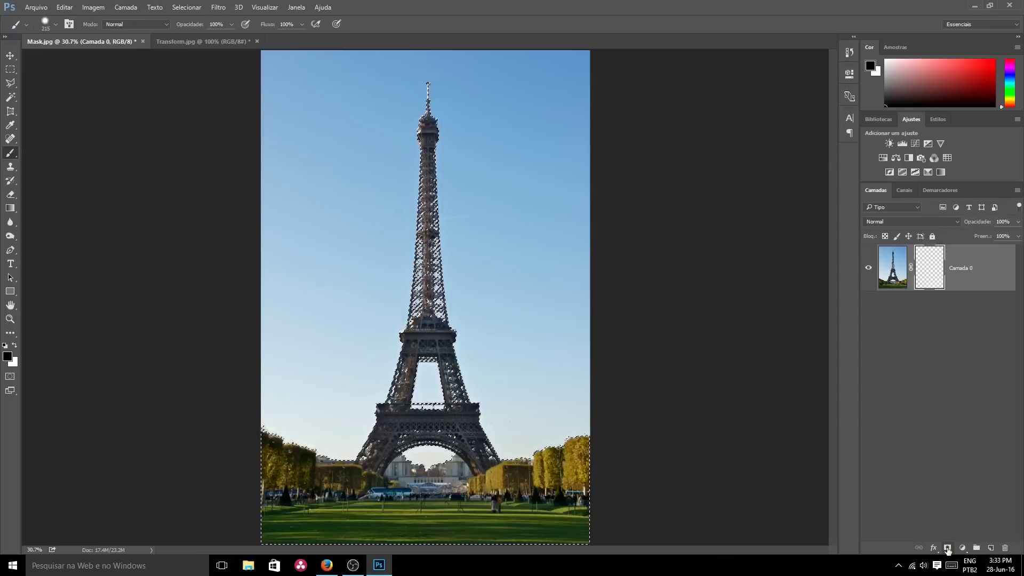
Add a layer mask to Camada 0 hiding the sky, then zoom in to inspect the lower arch
{"action": "left_click", "coordinate": [947, 547]}
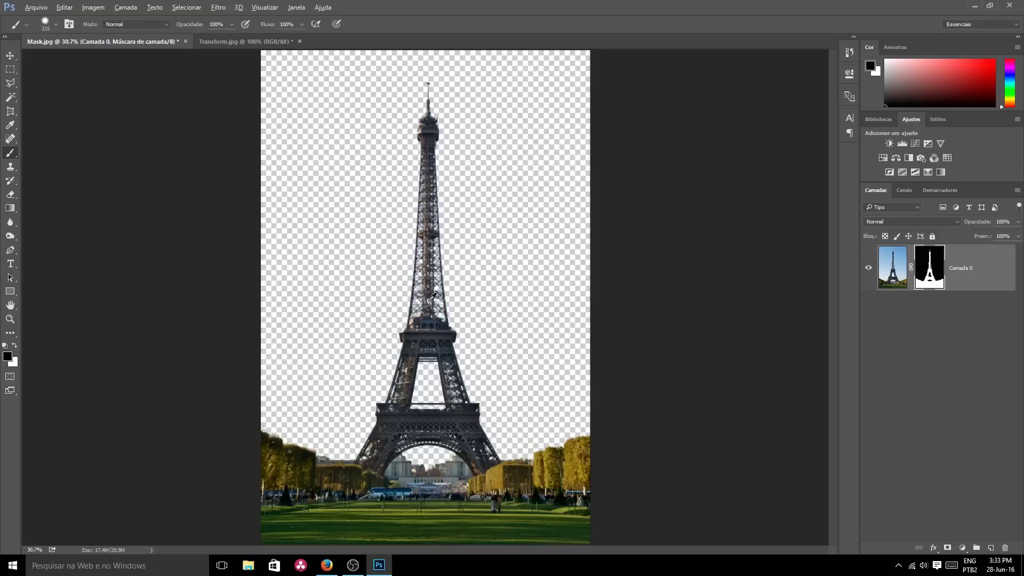
{"action": "scroll", "coordinate": [432, 296], "scroll_direction": "up", "scroll_amount": 1}
{"action": "scroll", "coordinate": [431, 297], "scroll_direction": "up", "scroll_amount": 2}
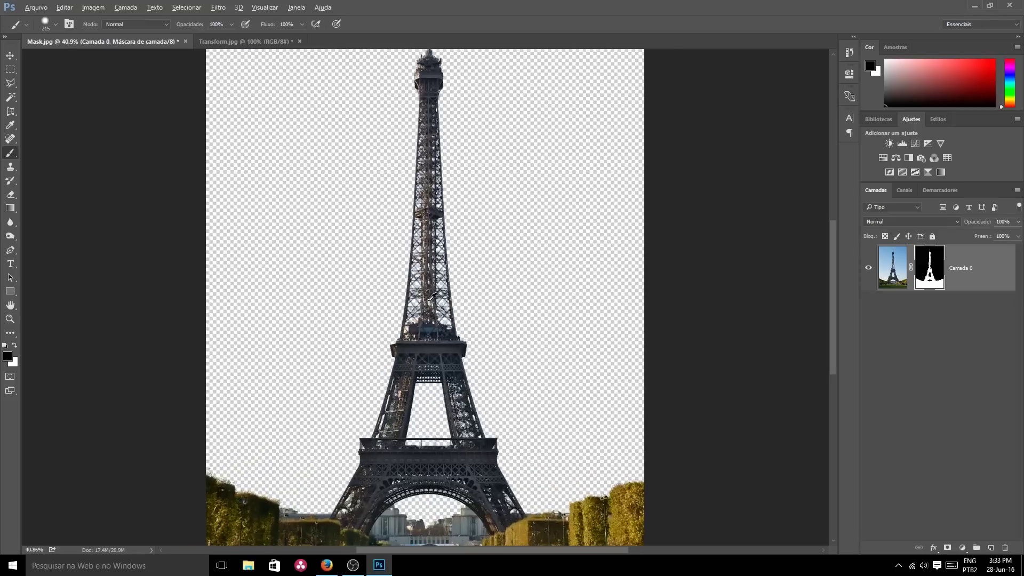
{"action": "scroll", "coordinate": [431, 297], "scroll_direction": "up", "scroll_amount": 2}
{"action": "scroll", "coordinate": [432, 296], "scroll_direction": "up", "scroll_amount": 1}
{"action": "scroll", "coordinate": [432, 297], "scroll_direction": "up", "scroll_amount": 2}
{"action": "scroll", "coordinate": [432, 297], "scroll_direction": "up", "scroll_amount": 1}
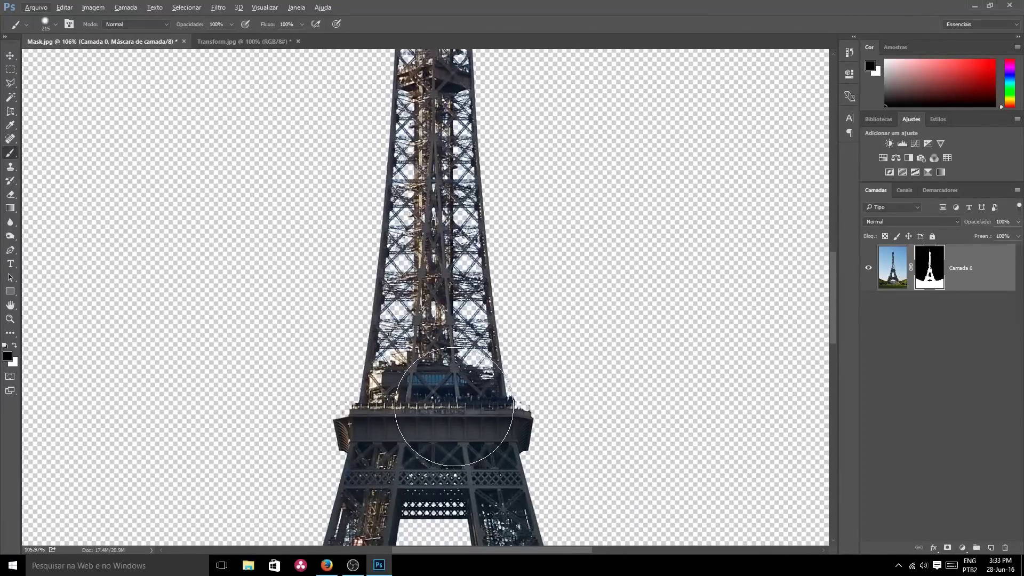
{"action": "left_click_drag", "start_coordinate": [451, 459], "coordinate": [402, 183]}
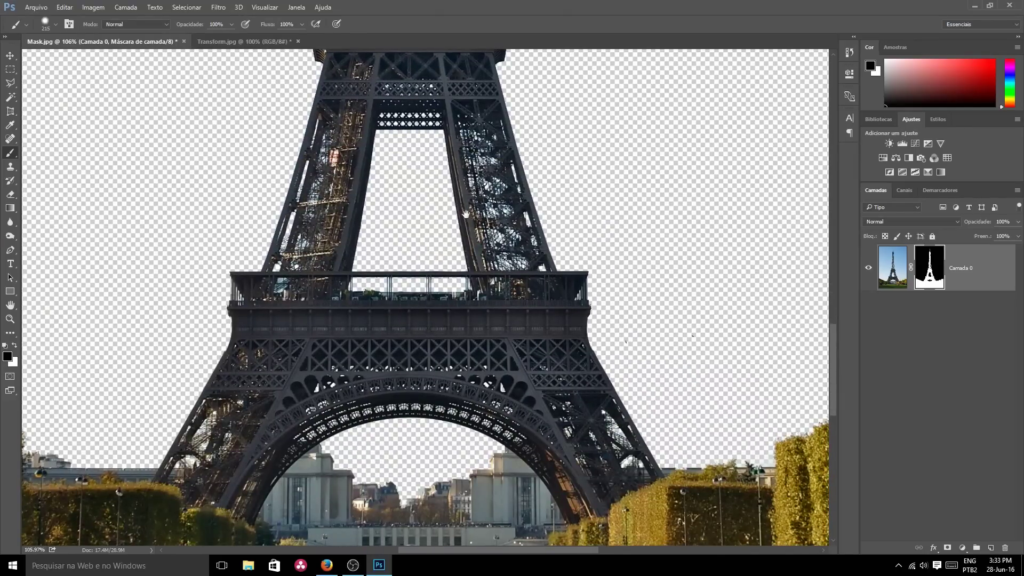
{"action": "left_click_drag", "start_coordinate": [487, 165], "coordinate": [524, 128]}
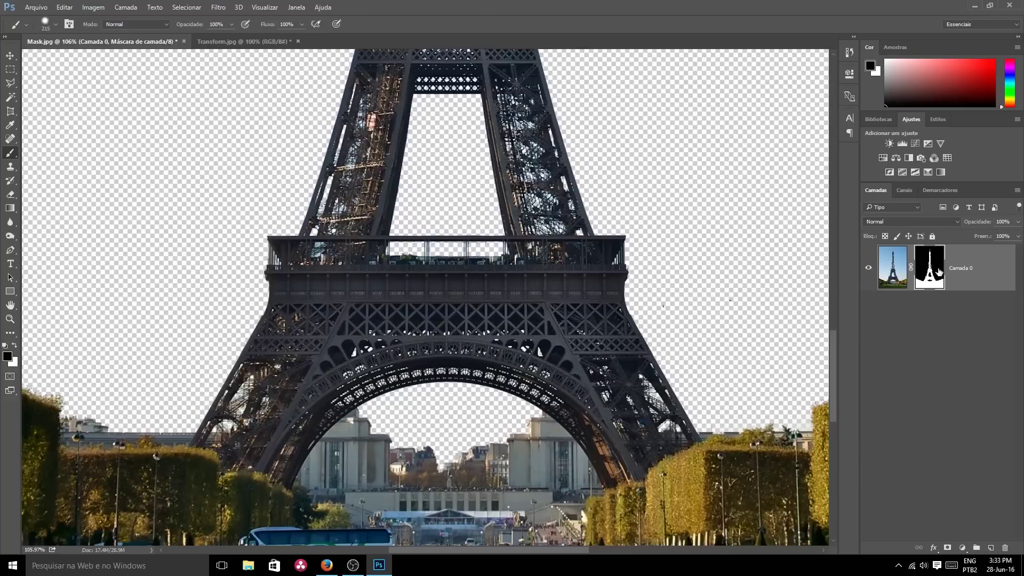
Soften the mask with a 0.5 px Gaussian blur, fit the view, and bring up Transform.jpg
{"action": "left_click", "coordinate": [220, 10]}
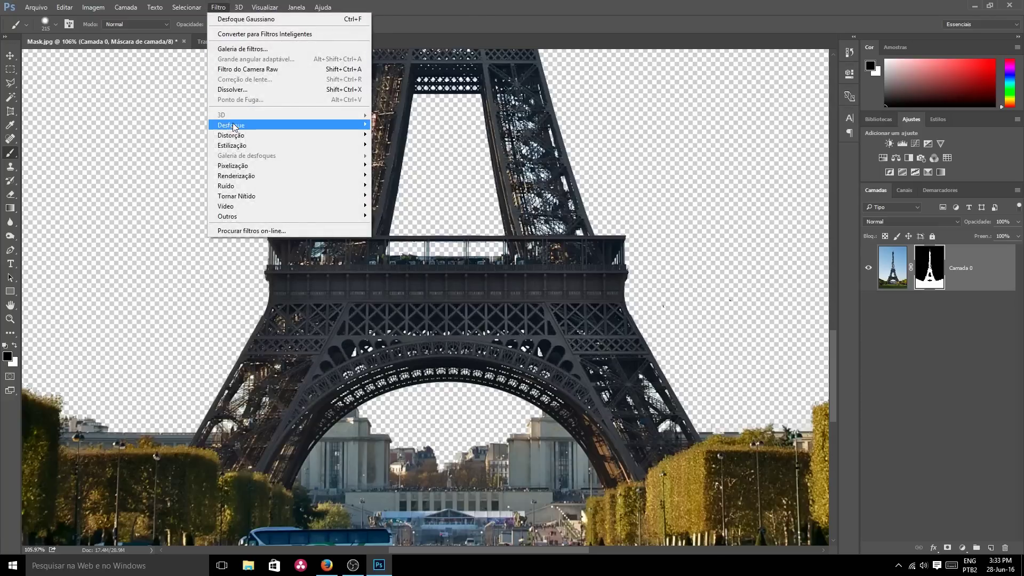
{"action": "mouse_move", "coordinate": [288, 125]}
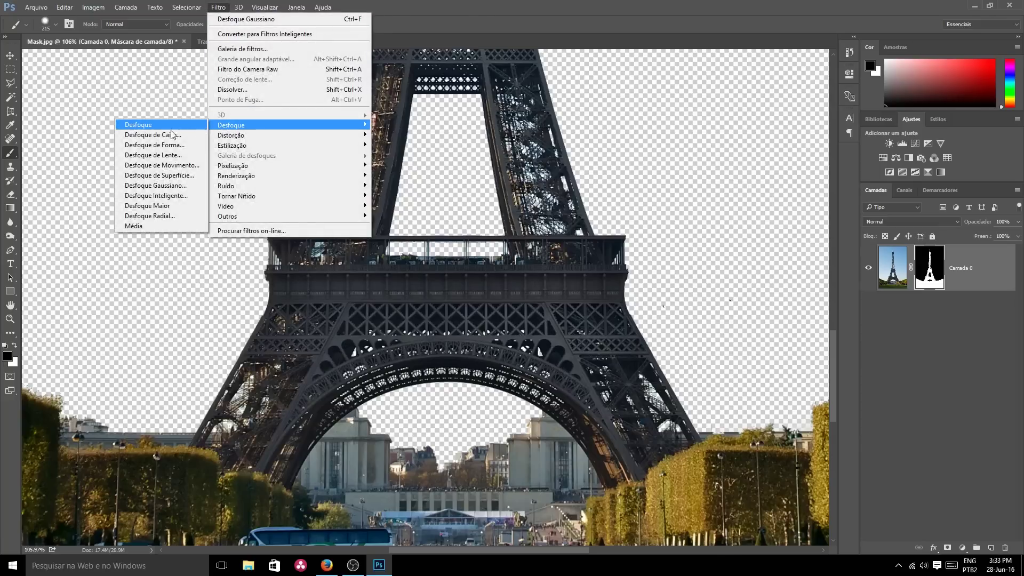
{"action": "left_click", "coordinate": [172, 186]}
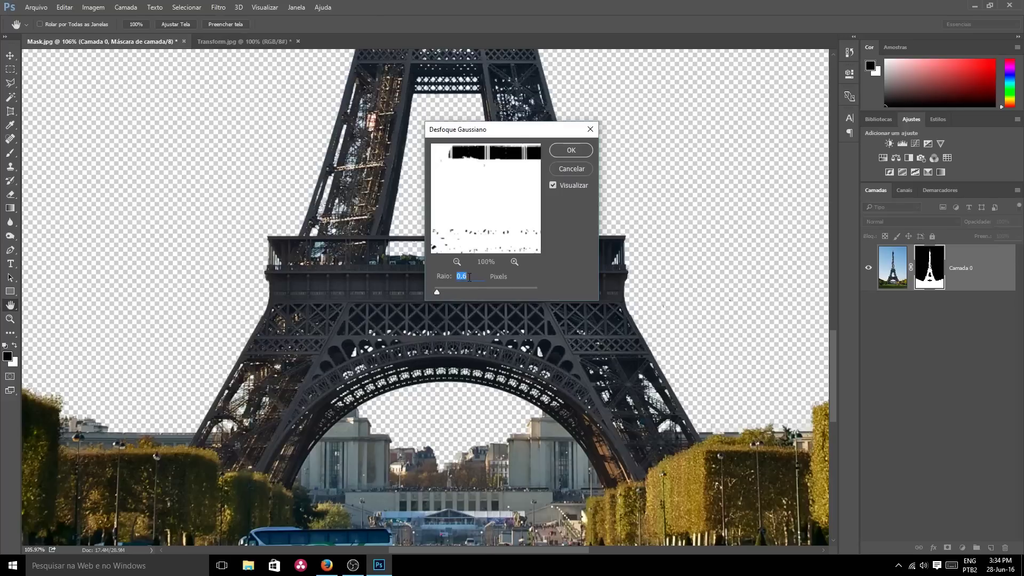
{"action": "left_click", "coordinate": [570, 152]}
{"action": "key", "text": "b"}
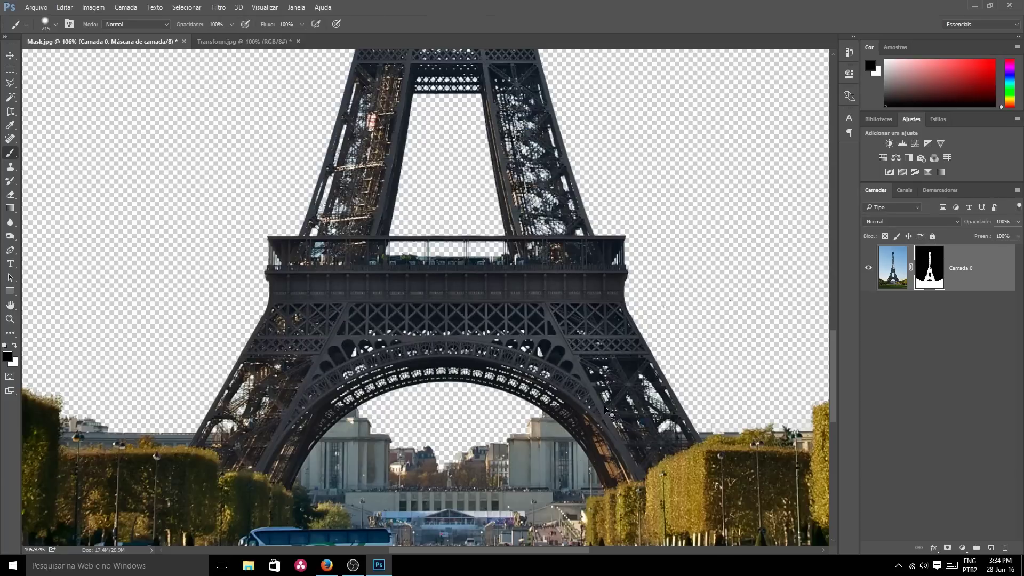
{"action": "key", "text": "ctrl+0"}
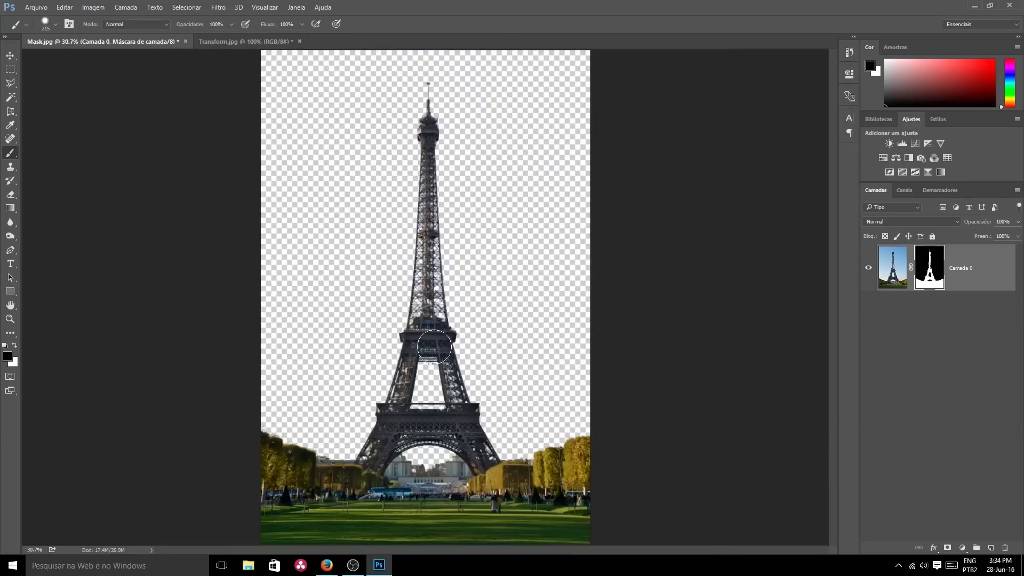
{"action": "left_click", "coordinate": [263, 42]}
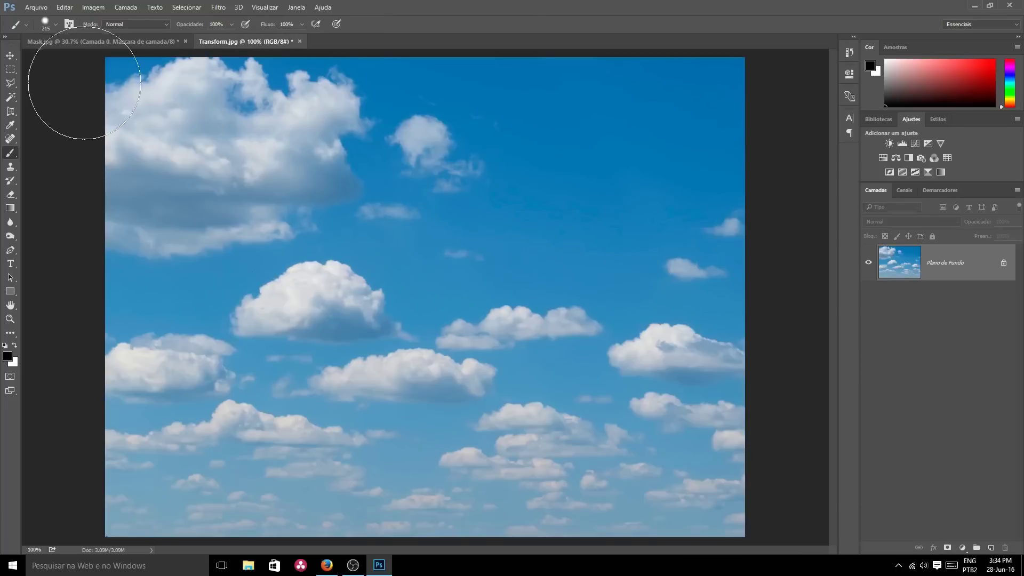
Drag the cloudy sky from Transform.jpg into Mask.jpg as new layer Camada 1
{"action": "left_click", "coordinate": [11, 55]}
{"action": "left_click_drag", "start_coordinate": [479, 313], "coordinate": [136, 44]}
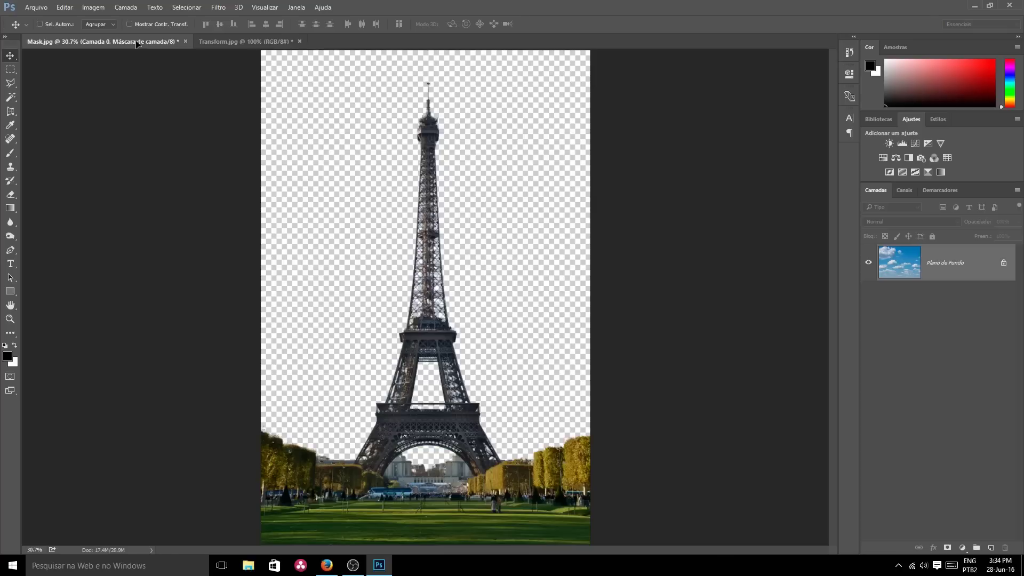
{"action": "left_click_drag", "start_coordinate": [139, 45], "coordinate": [431, 301]}
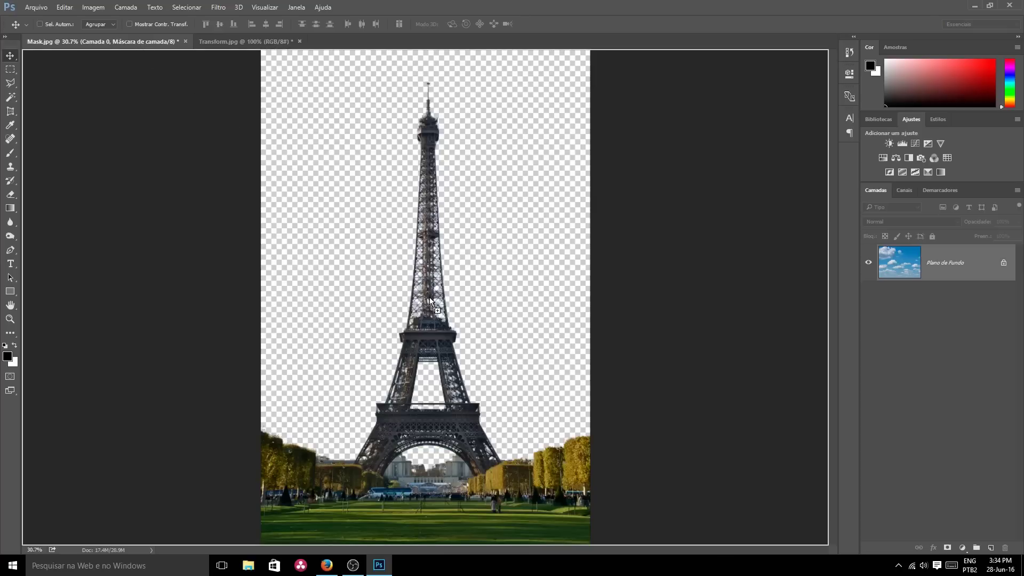
{"action": "left_click_drag", "start_coordinate": [431, 302], "coordinate": [419, 326]}
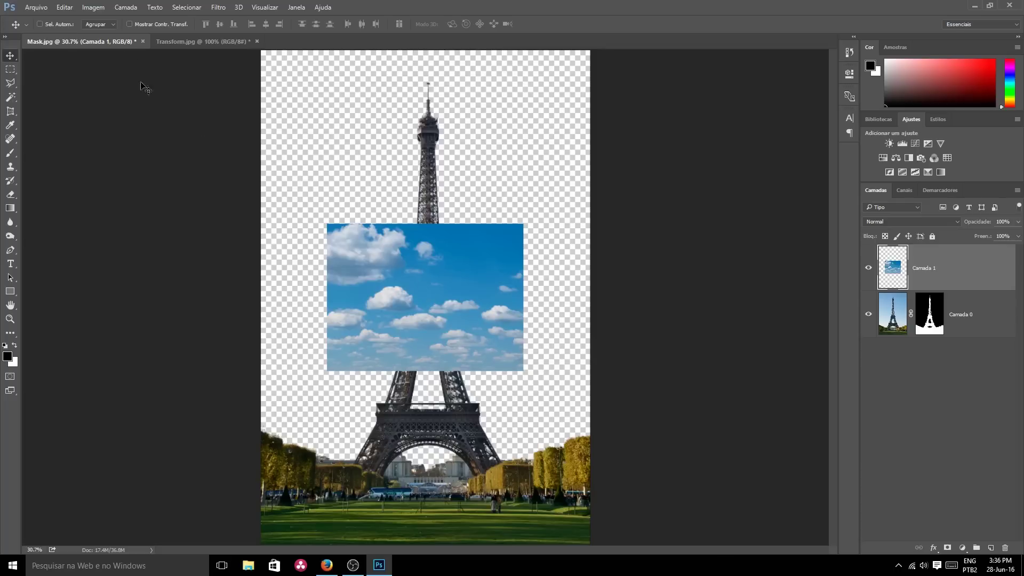
Free-transform Camada 1 to about 287% so the sky fills the canvas above the grass
{"action": "left_click", "coordinate": [65, 7]}
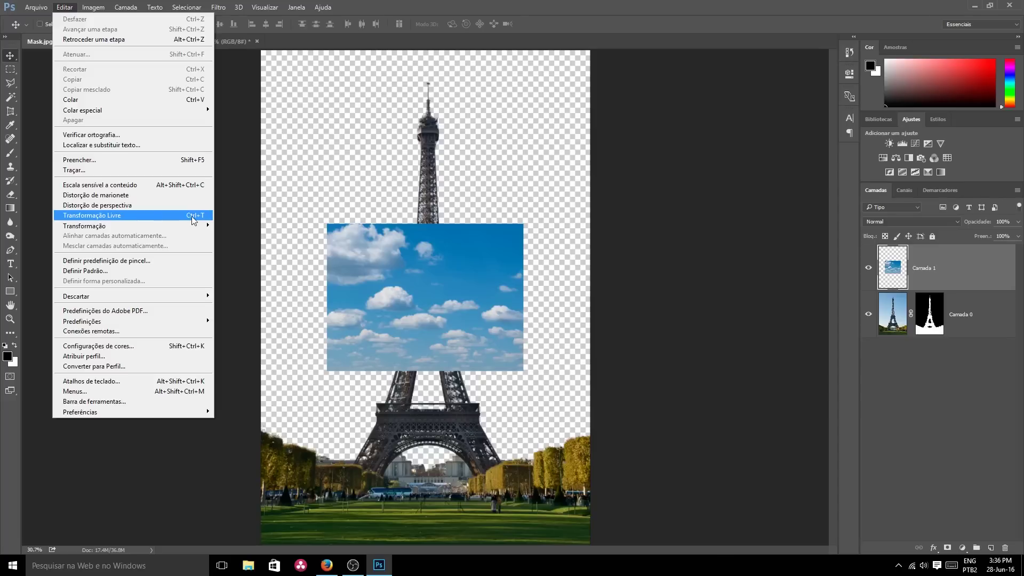
{"action": "left_click", "coordinate": [192, 220]}
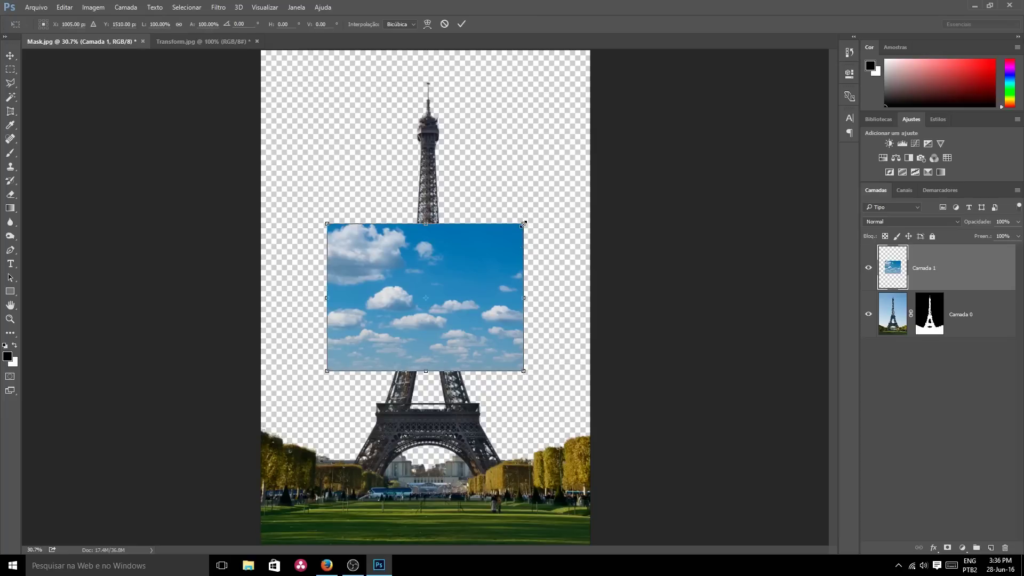
{"action": "mouse_move", "coordinate": [523, 224]}
{"action": "left_mouse_down"}
{"action": "mouse_move", "coordinate": [589, 261]}
{"action": "mouse_move", "coordinate": [530, 241]}
{"action": "mouse_move", "coordinate": [590, 330]}
{"action": "mouse_move", "coordinate": [562, 204]}
{"action": "mouse_move", "coordinate": [548, 256]}
{"action": "mouse_move", "coordinate": [568, 259]}
{"action": "mouse_move", "coordinate": [610, 210]}
{"action": "mouse_move", "coordinate": [803, 121]}
{"action": "left_mouse_up"}
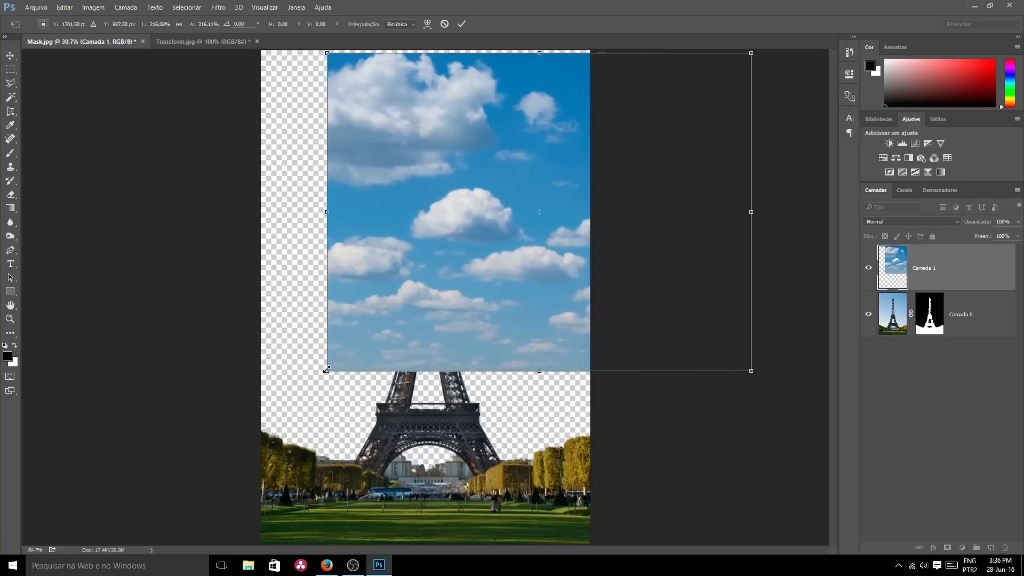
{"action": "left_click_drag", "start_coordinate": [326, 369], "coordinate": [174, 457]}
{"action": "left_click_drag", "start_coordinate": [560, 412], "coordinate": [598, 414]}
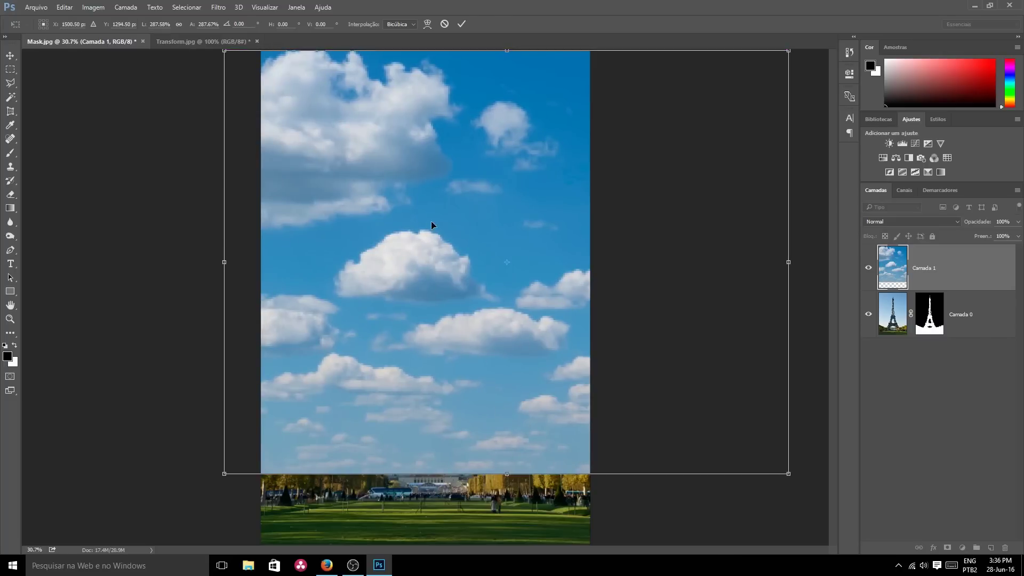
{"action": "left_click", "coordinate": [464, 26]}
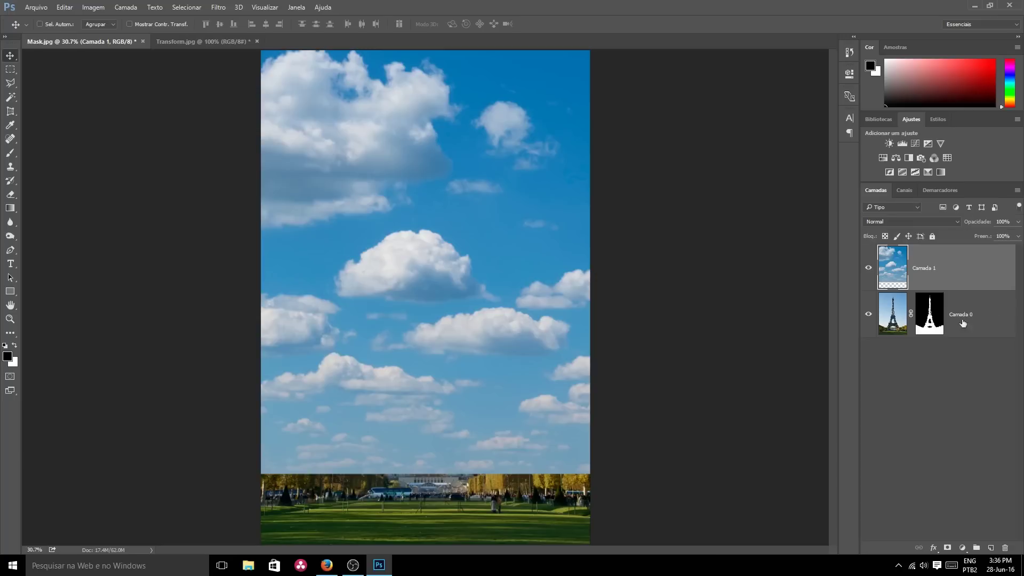
Move Camada 1 below Camada 0 and shift the clouds about 45 px right
{"action": "left_click_drag", "start_coordinate": [969, 268], "coordinate": [970, 344]}
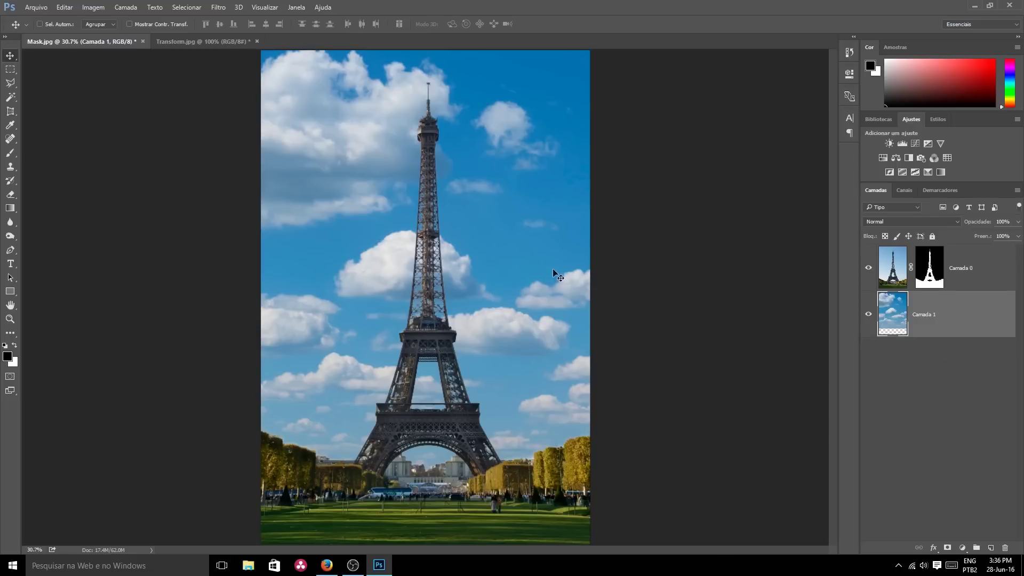
{"action": "left_click_drag", "start_coordinate": [544, 258], "coordinate": [568, 257]}
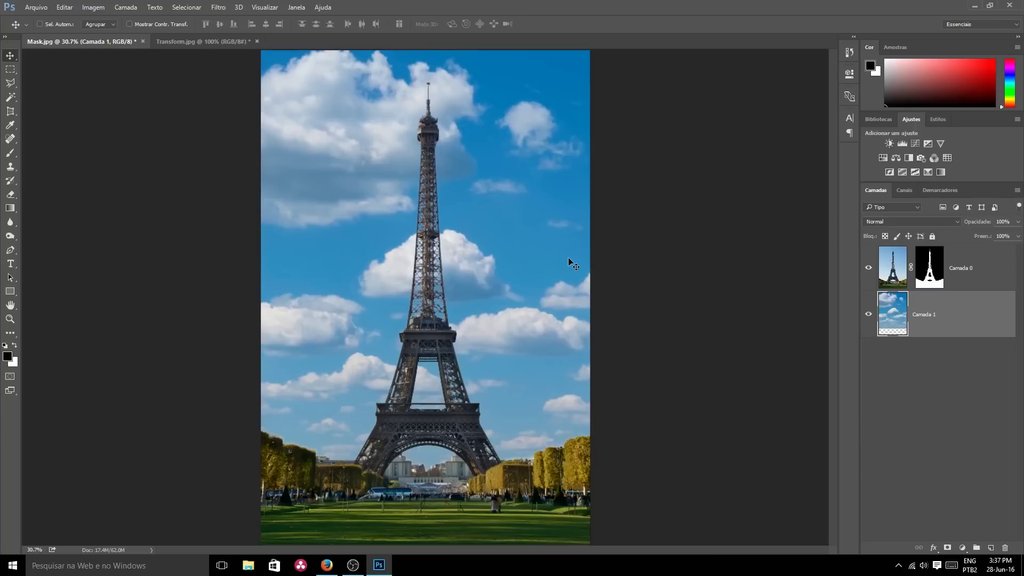